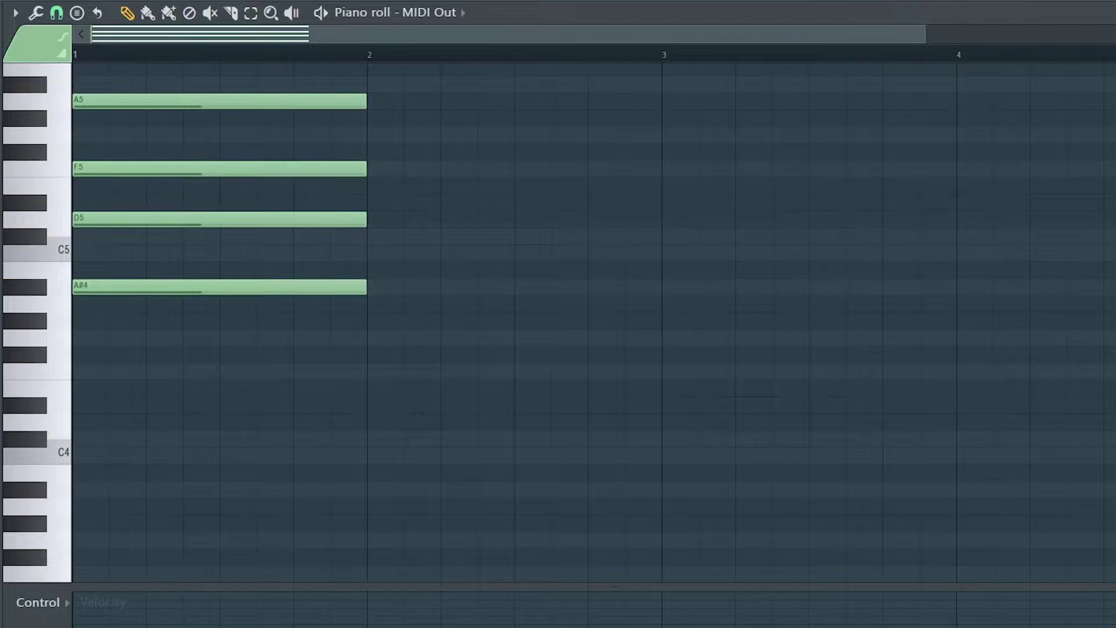
key("space")
key("space")
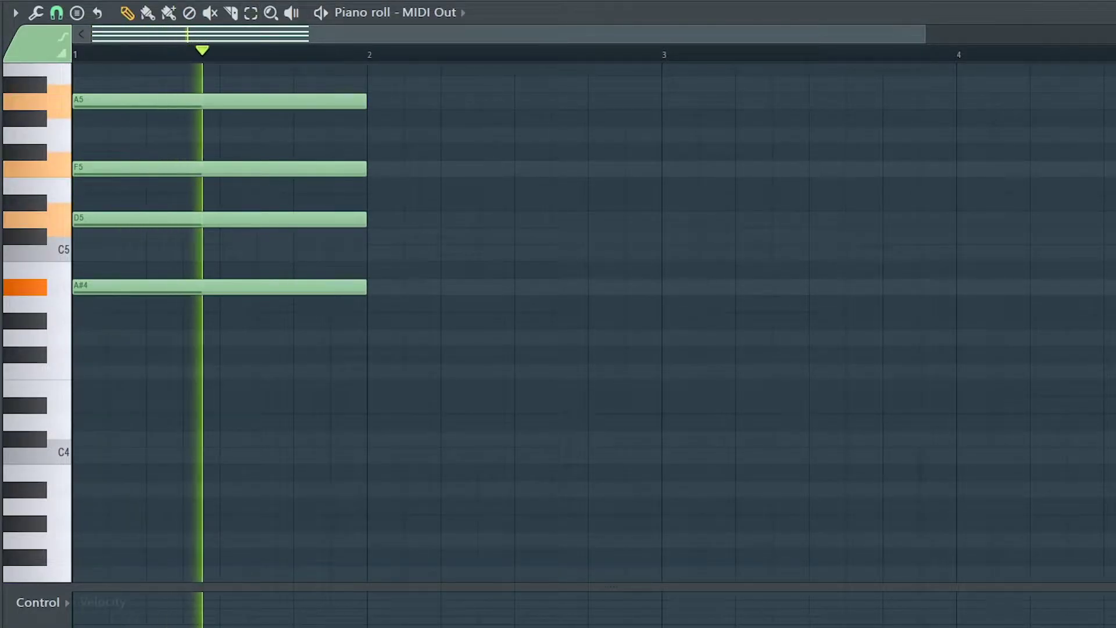
Play back the four-note chord and shorten all its notes to two beats.
key("space")
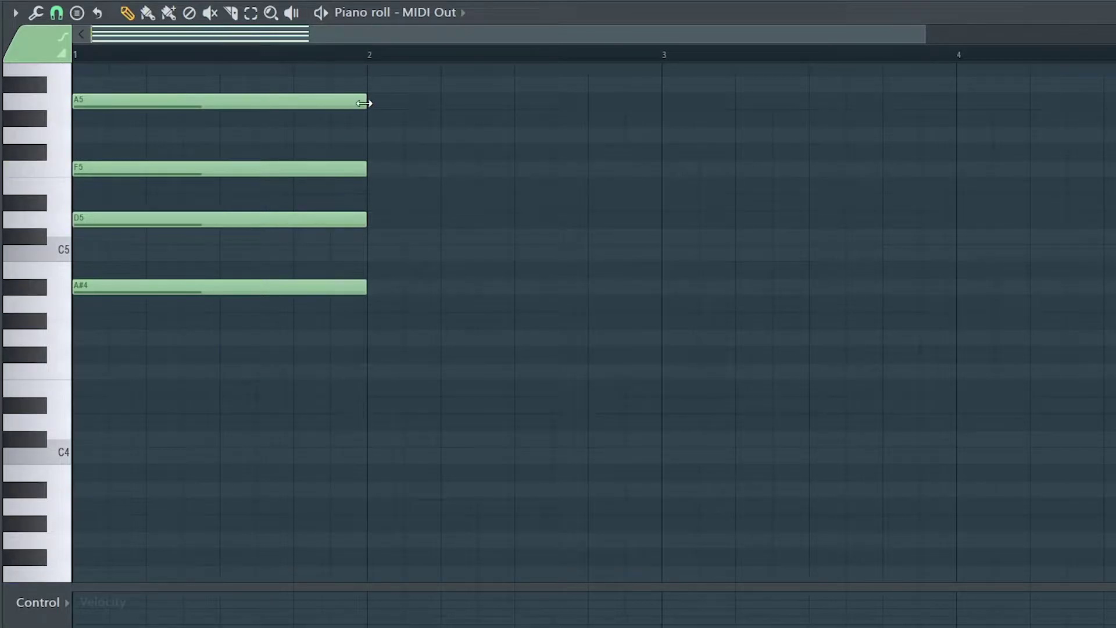
key("space")
key("space")
key("space")
key("space")
key("space")
key("space")
key("space")
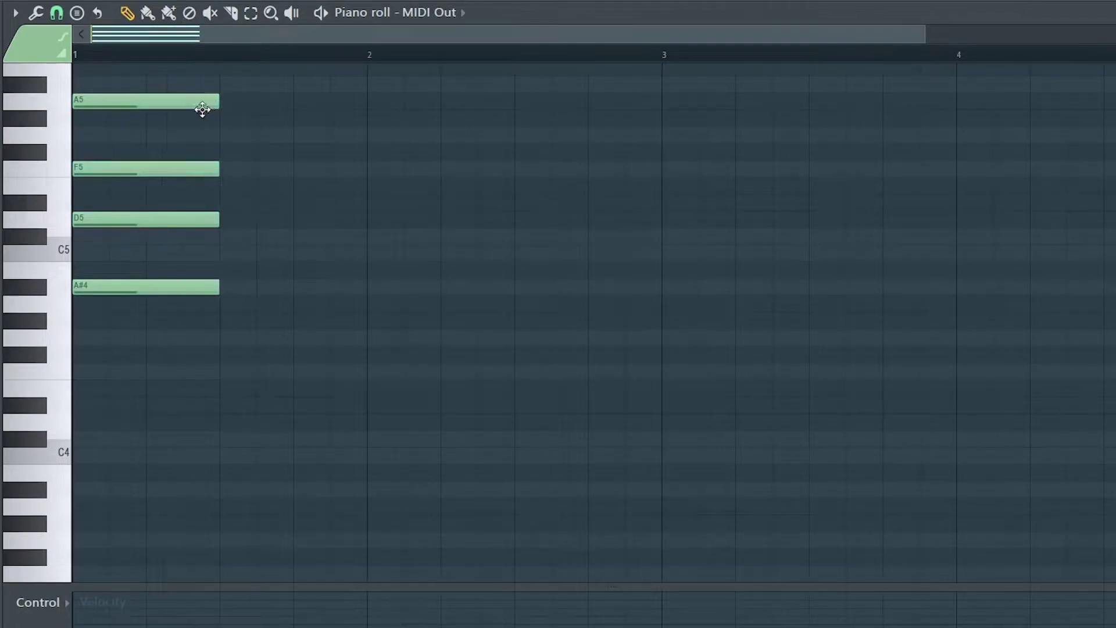
Set the snap to 1/4 beat and shorten the chord's four notes to one and a half beats.
key("space")
left_click(36, 13)
left_click(56, 13)
left_click(100, 217)
key("space")
key("space")
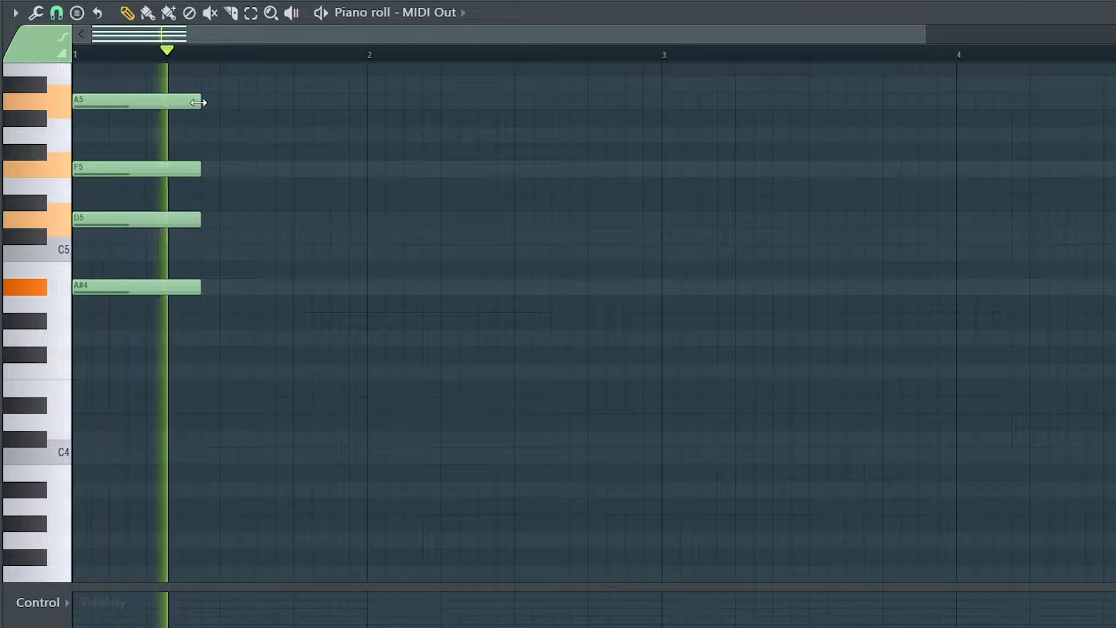
key("space")
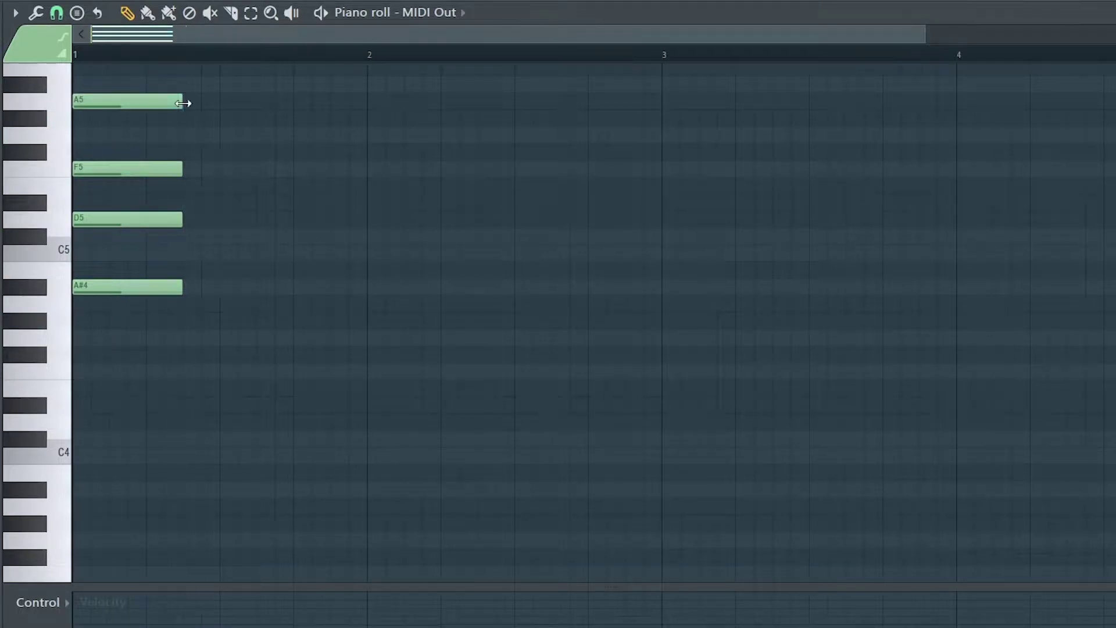
Play the shortened chord and set the piano roll snap to 1/2 beat.
key("space")
key("space")
left_click(57, 12)
left_click(84, 269)
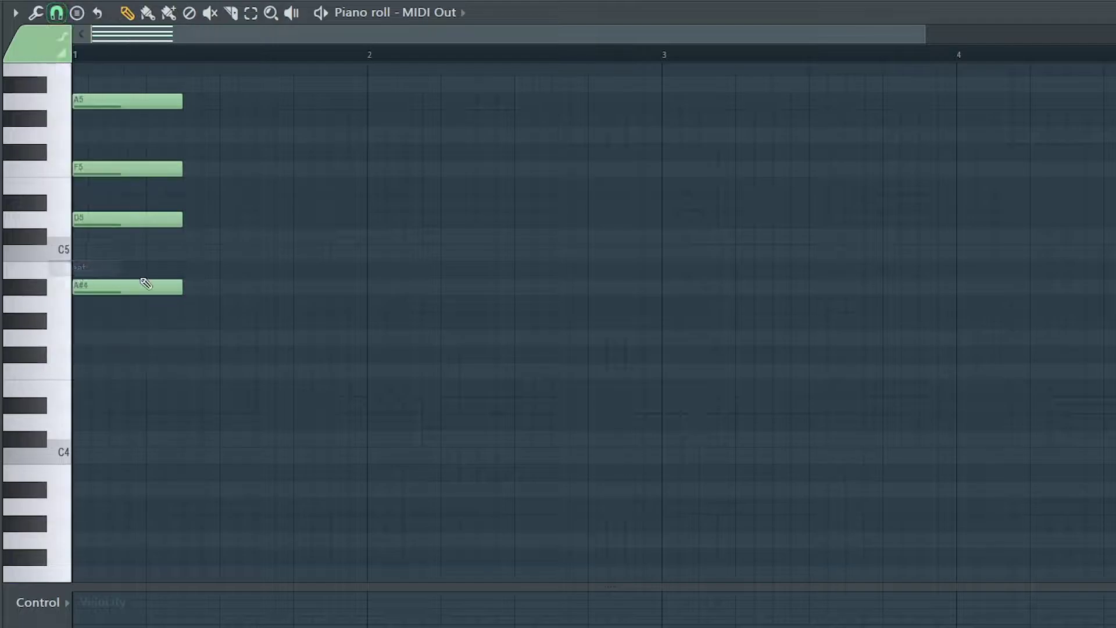
left_click(57, 12)
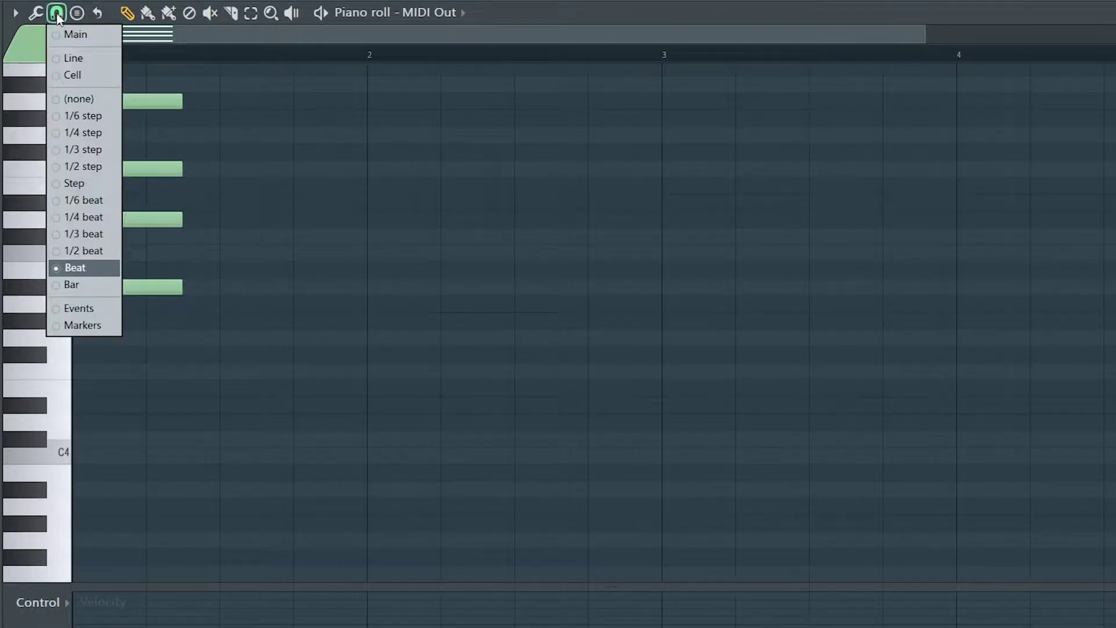
left_click(82, 249)
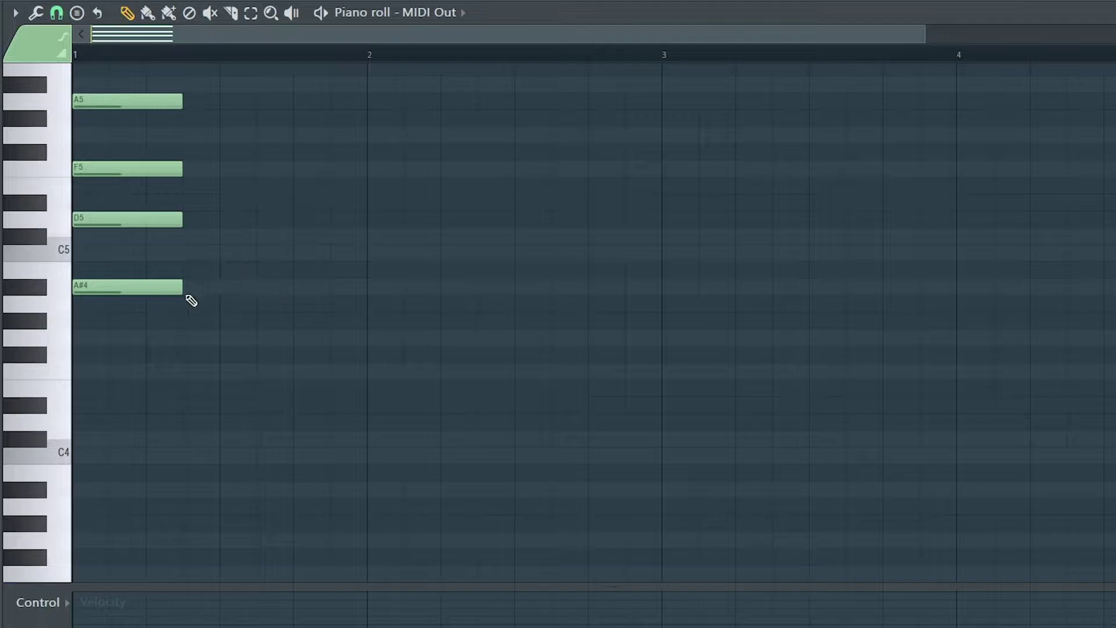
Duplicate the chord directly after itself and extend the copy to the end of bar 1.
key("ctrl+b")
key("space")
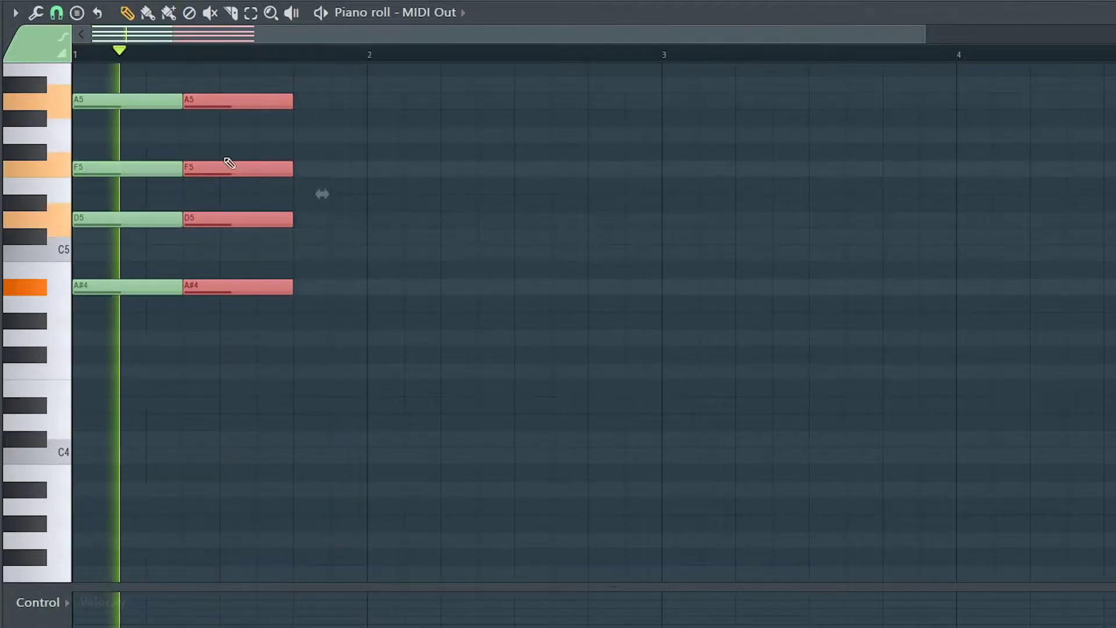
left_click_drag(292, 103, 360, 106)
key("space")
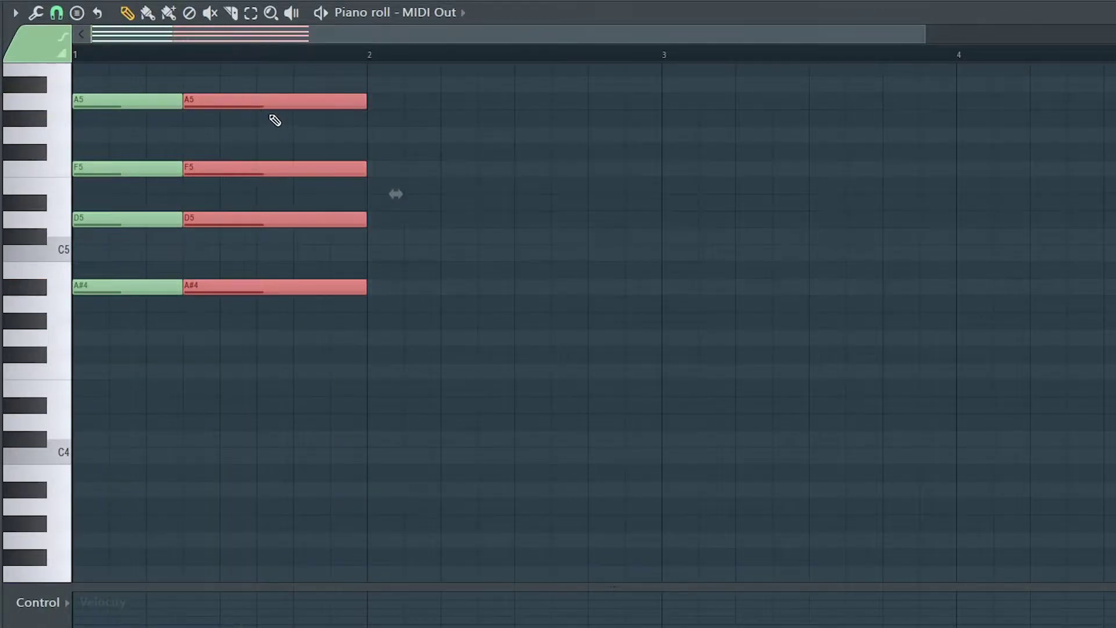
Revoice the second chord as C5, D5, E5 and G5, and lower the first chord's A#4 to A#3.
key("shift+Down")
key("shift+Down")
key("ctrl+d")
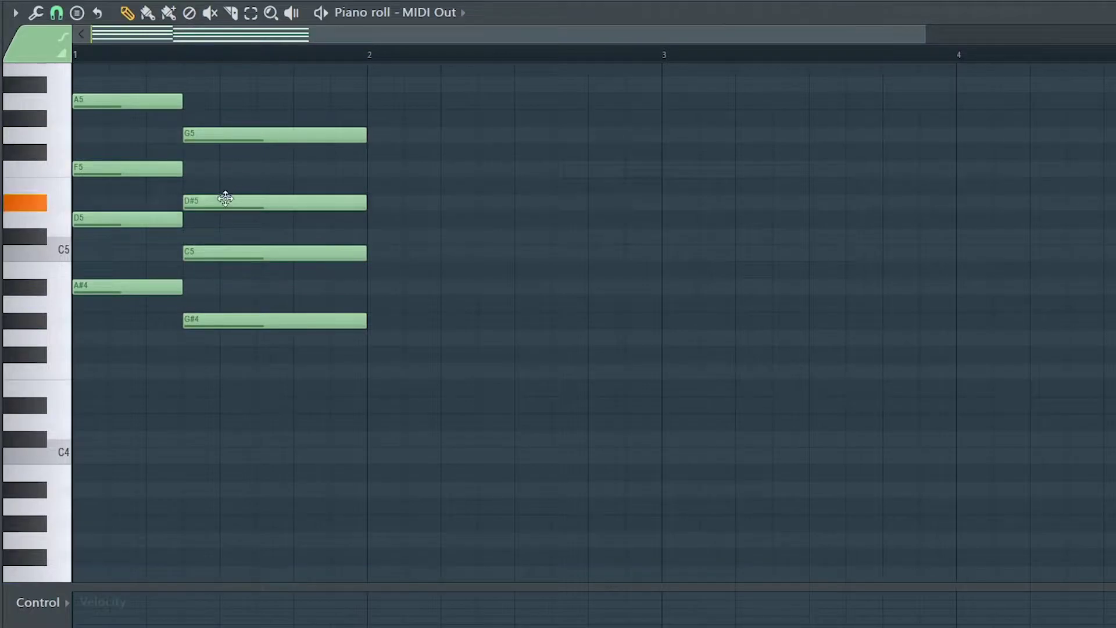
left_click_drag(218, 314, 216, 227)
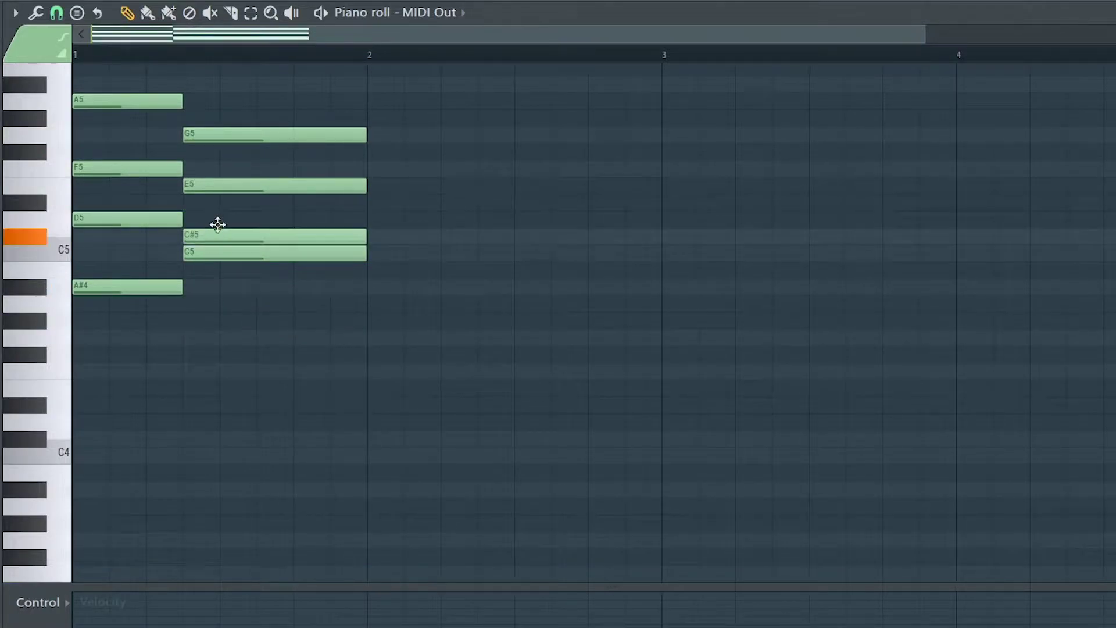
key("space")
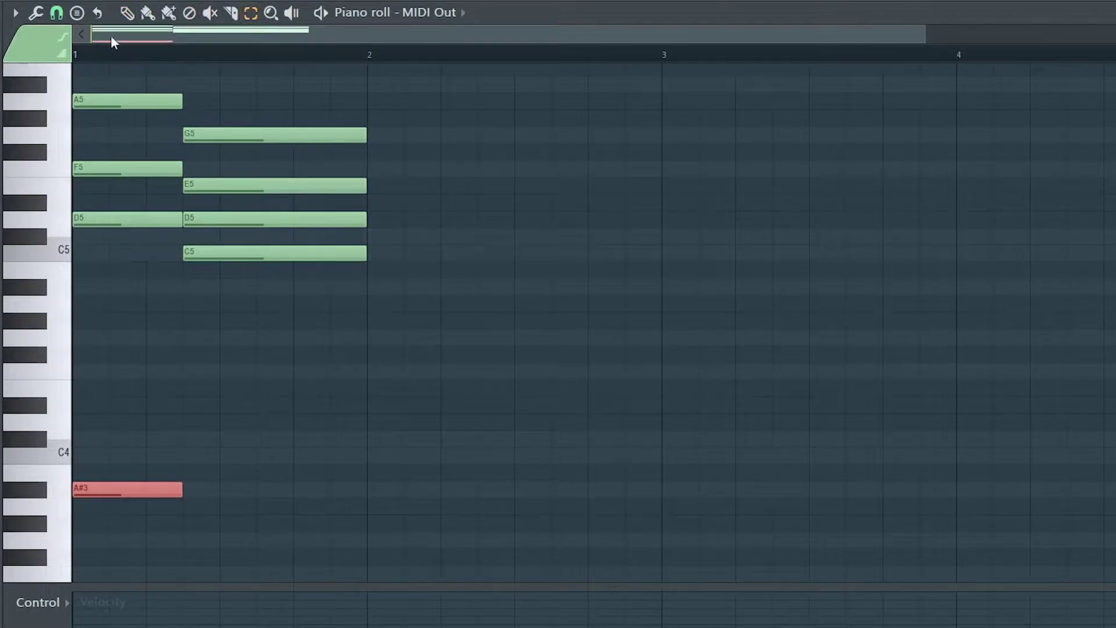
Copy the A#3 bass note under the second chord as A3 and extend it to the end of bar 1.
key("space")
key("space")
left_click_drag(121, 490, 195, 498)
key("space")
left_click_drag(292, 517, 362, 519)
key("space")
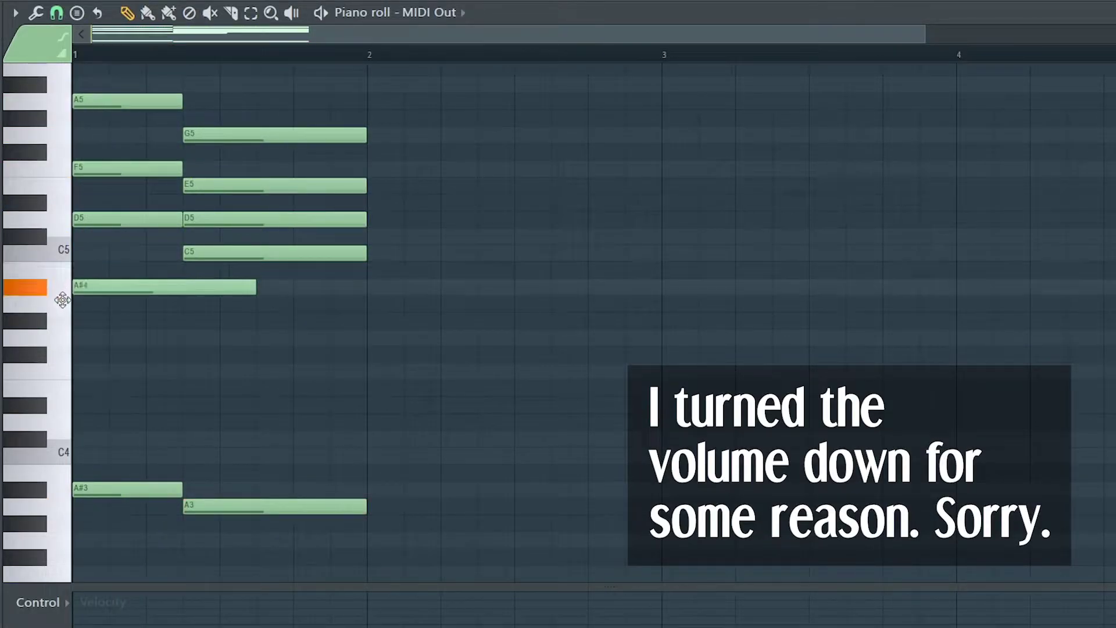
Add a C5 note to the first chord at the chord's length and play back both chords.
key("space")
key("space")
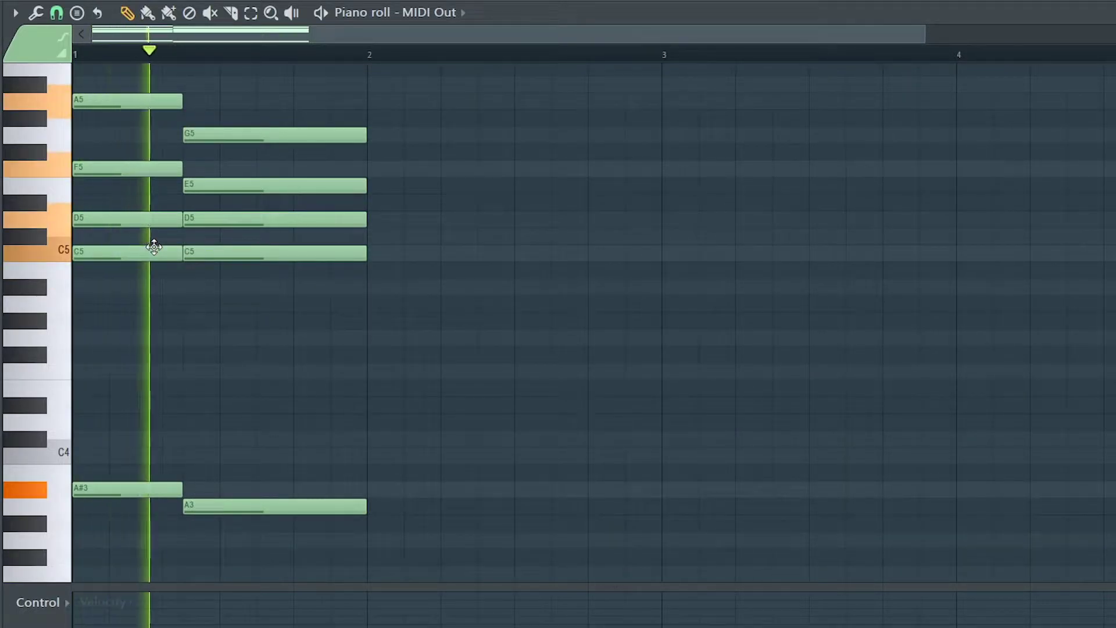
key("space")
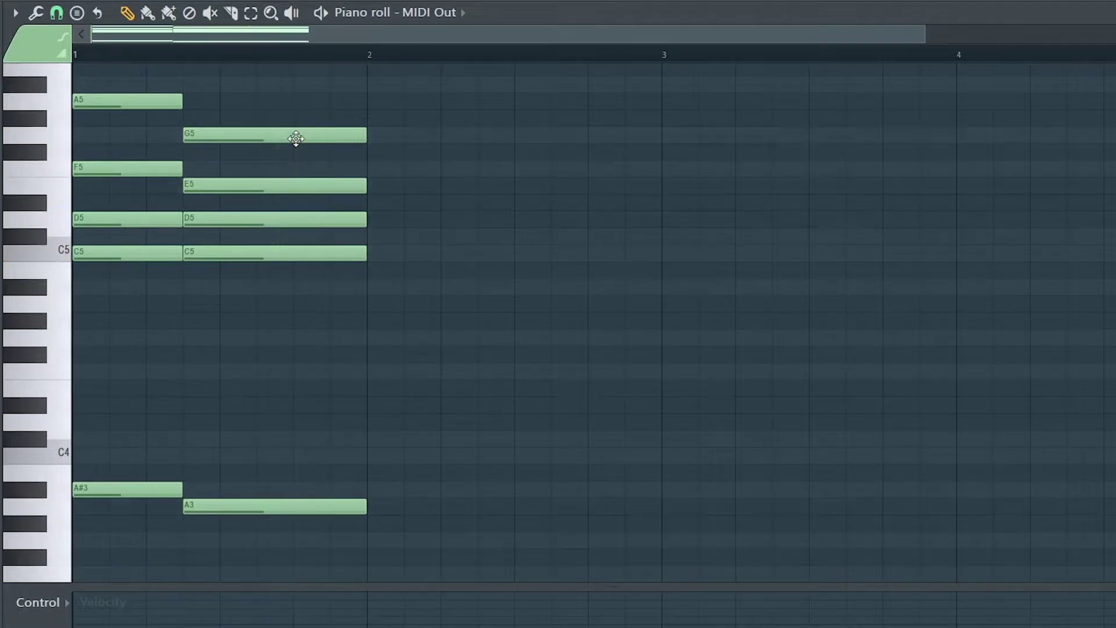
Copy the second chord with its bass note to the start of bar 2 and shorten the copy to one and a half beats.
left_click_drag(118, 73, 338, 519)
left_click_drag(240, 96, 387, 540)
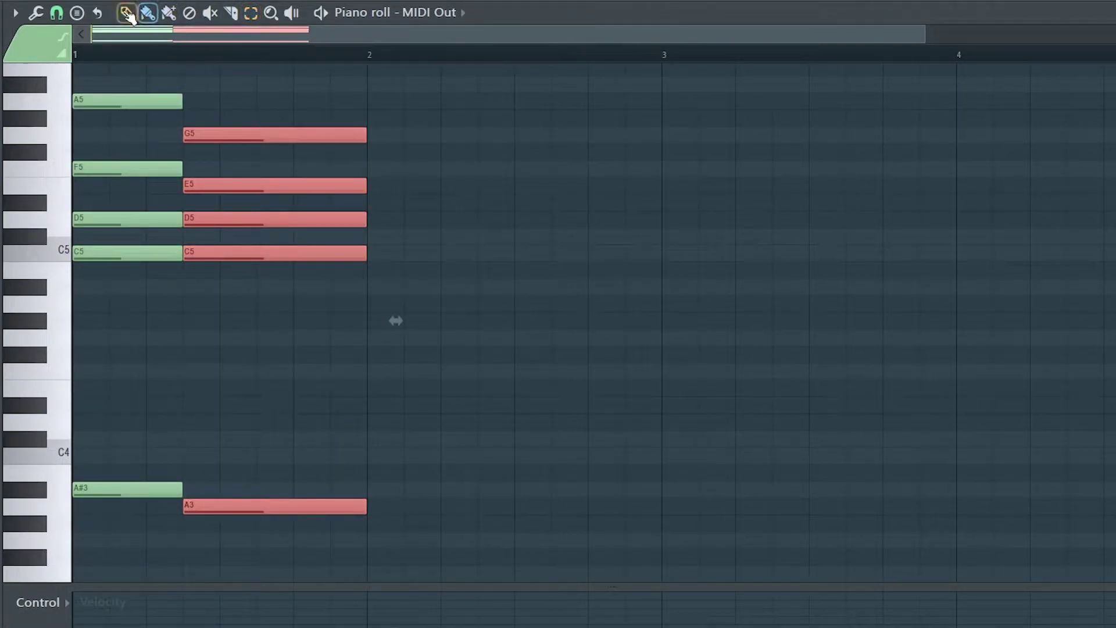
left_click_drag(240, 136, 434, 142, "shift")
left_click(436, 114, "ctrl")
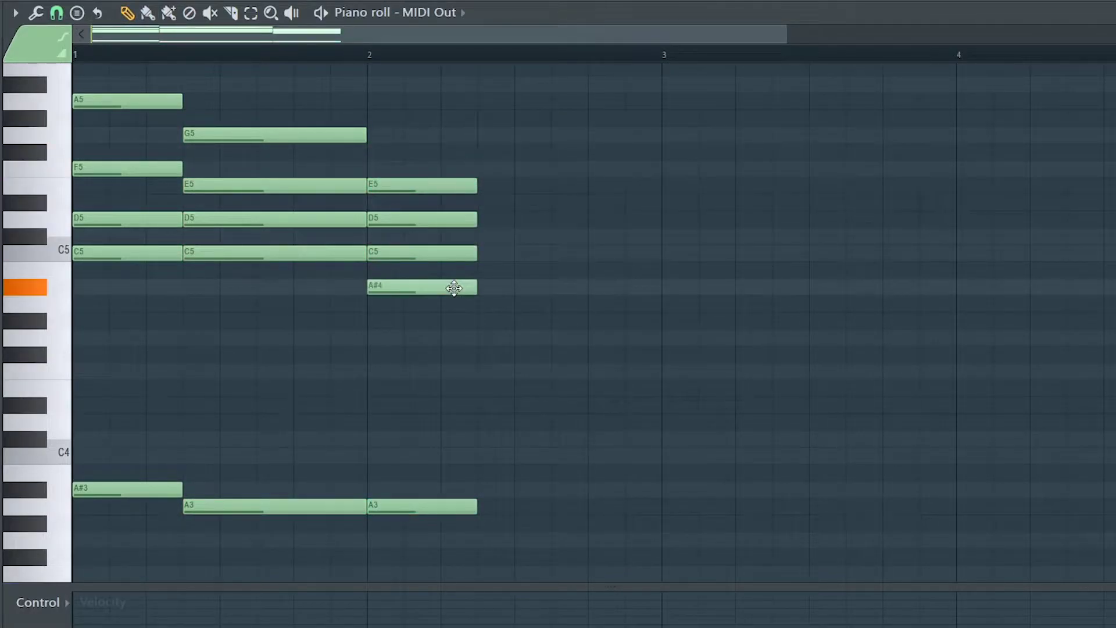
Lower the third chord's G5 note to G4 and play back the progression.
left_click_drag(372, 50, 427, 134)
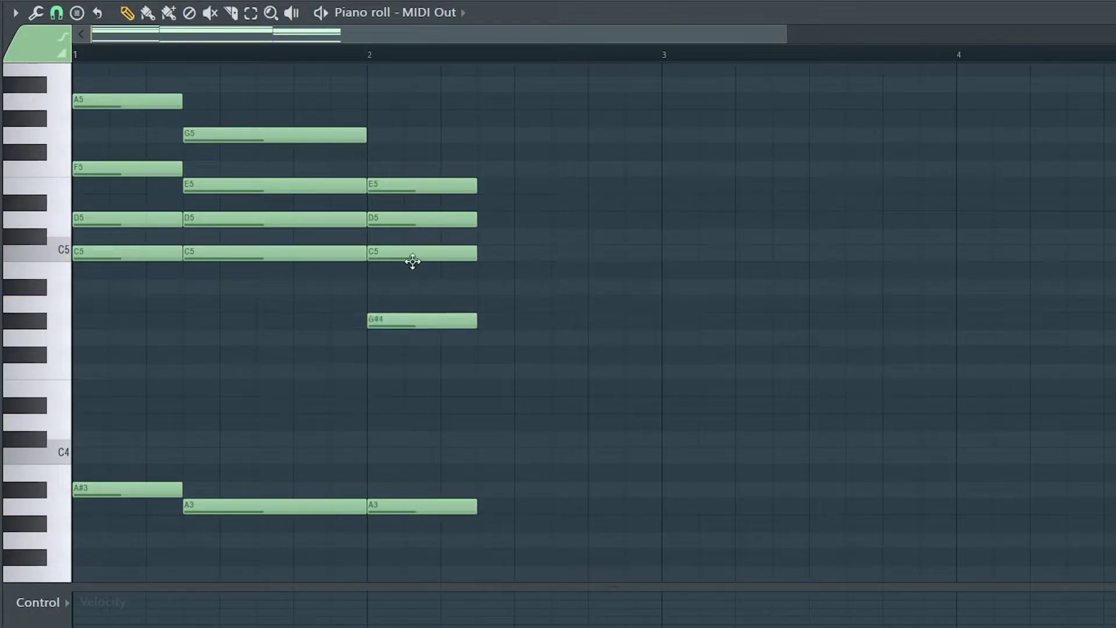
key("space")
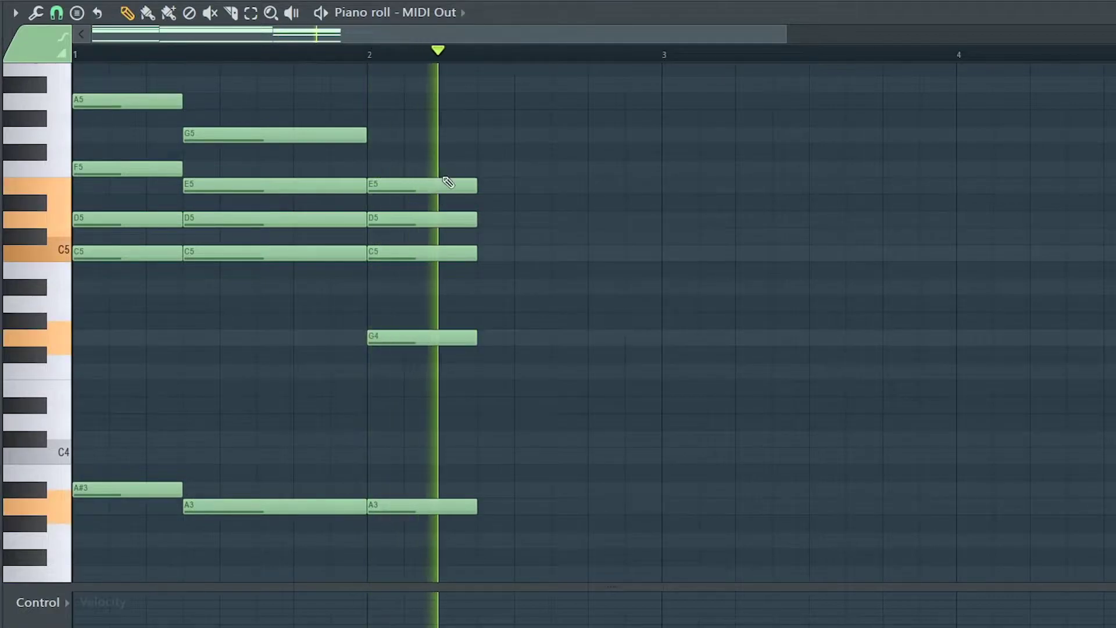
key("space")
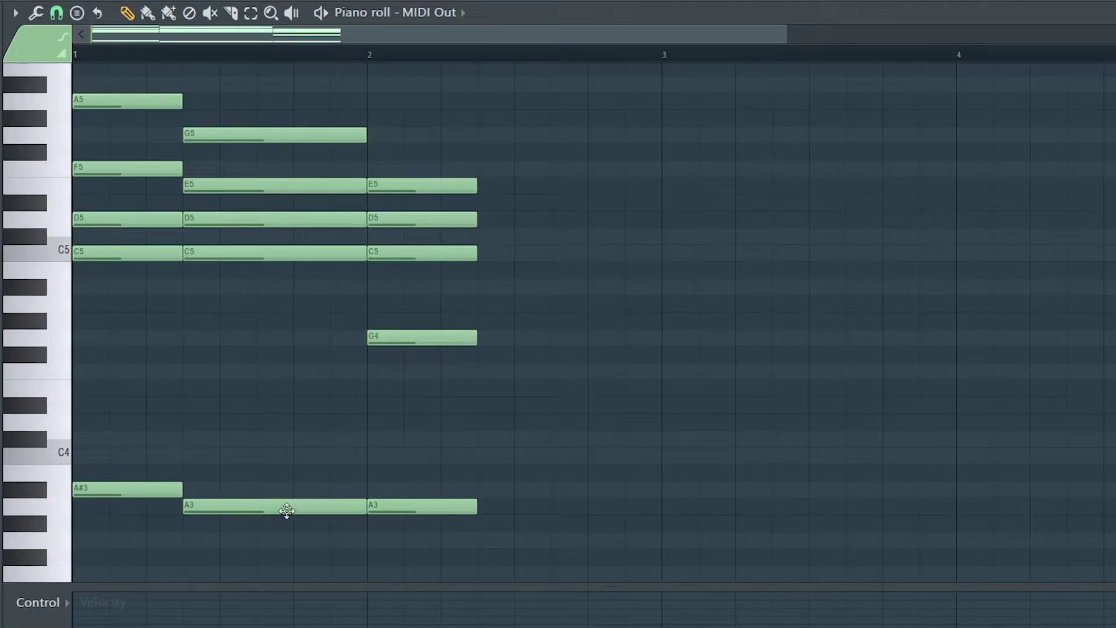
Add a fourth chord of E3, G4, A4, B4 and D5 filling the rest of bar 2, and play the progression.
left_click_drag(536, 521, 515, 581)
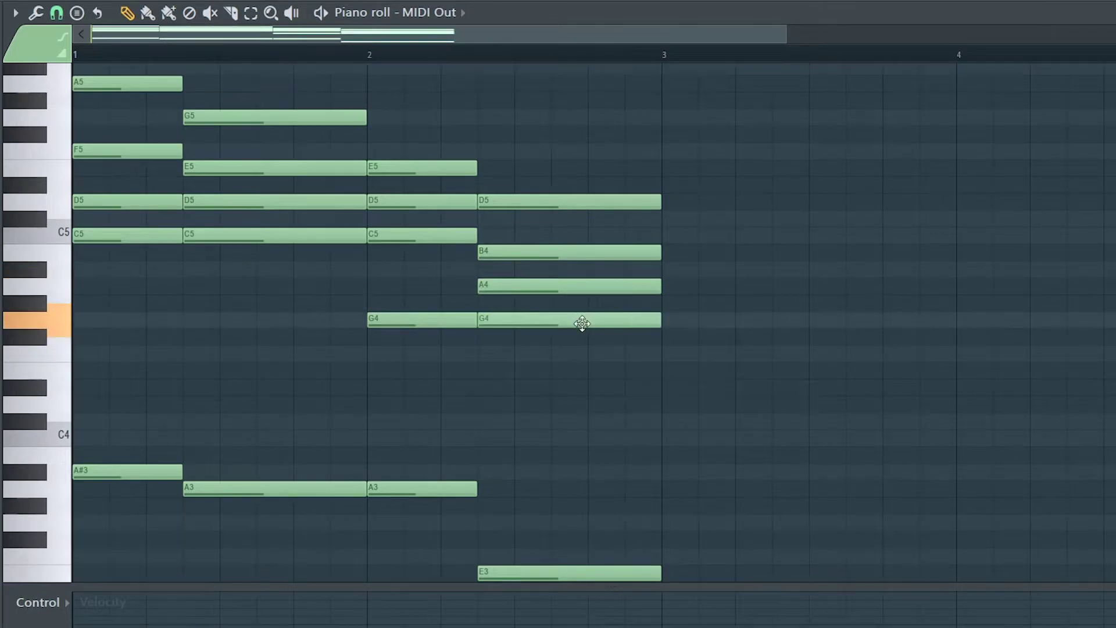
key("space")
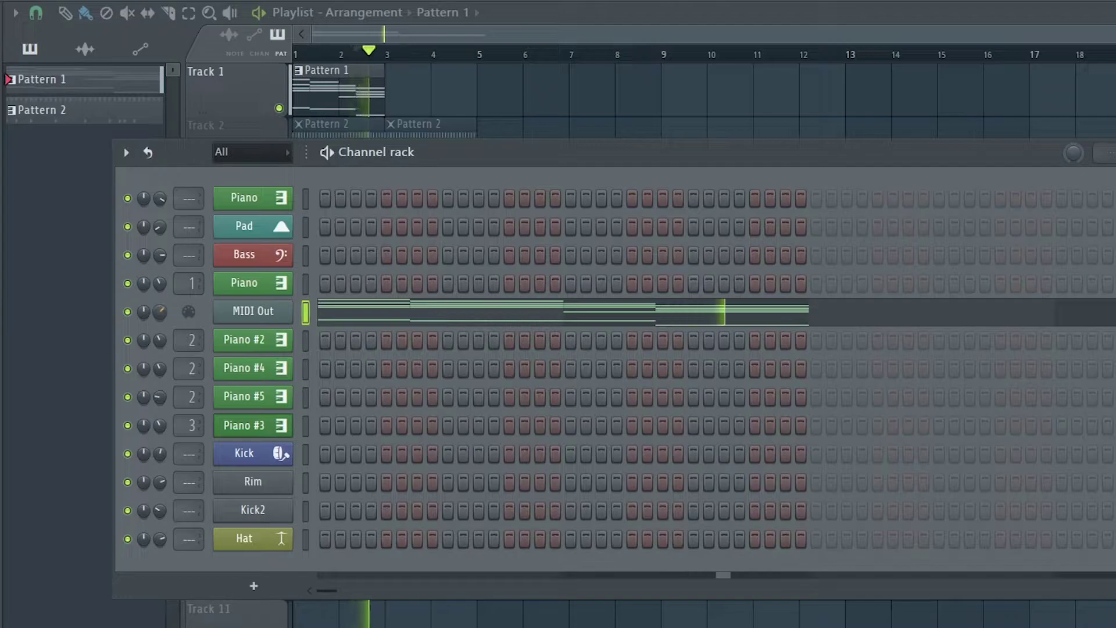
Reopen the MIDI Out piano roll, set the snap to 1/6 step and shift all notes slightly later.
left_click(349, 323)
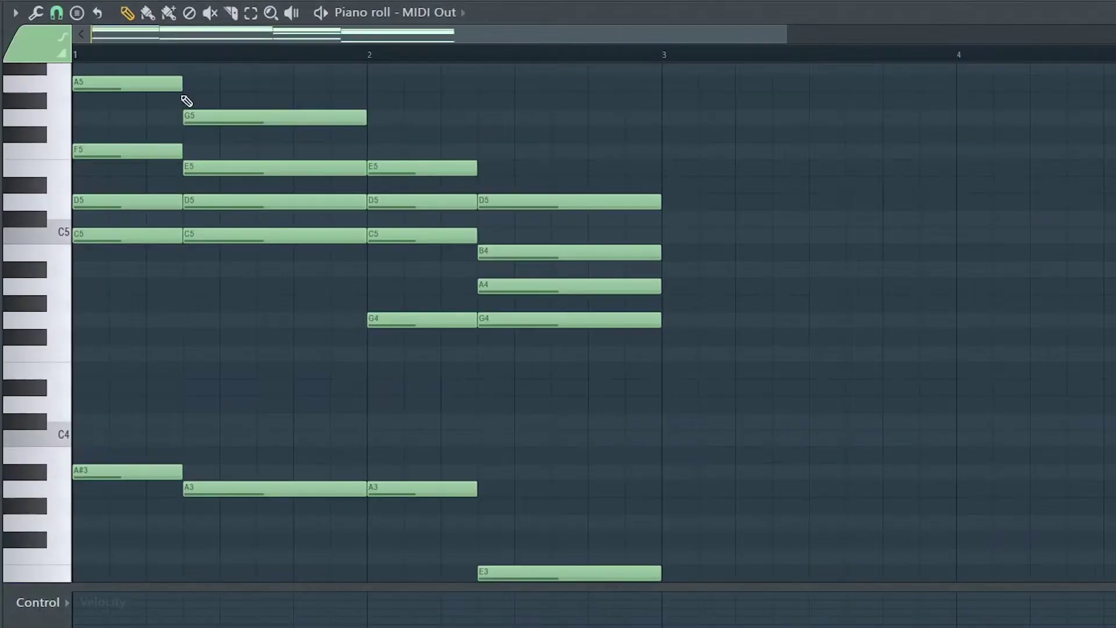
left_click(60, 18)
left_click(85, 115)
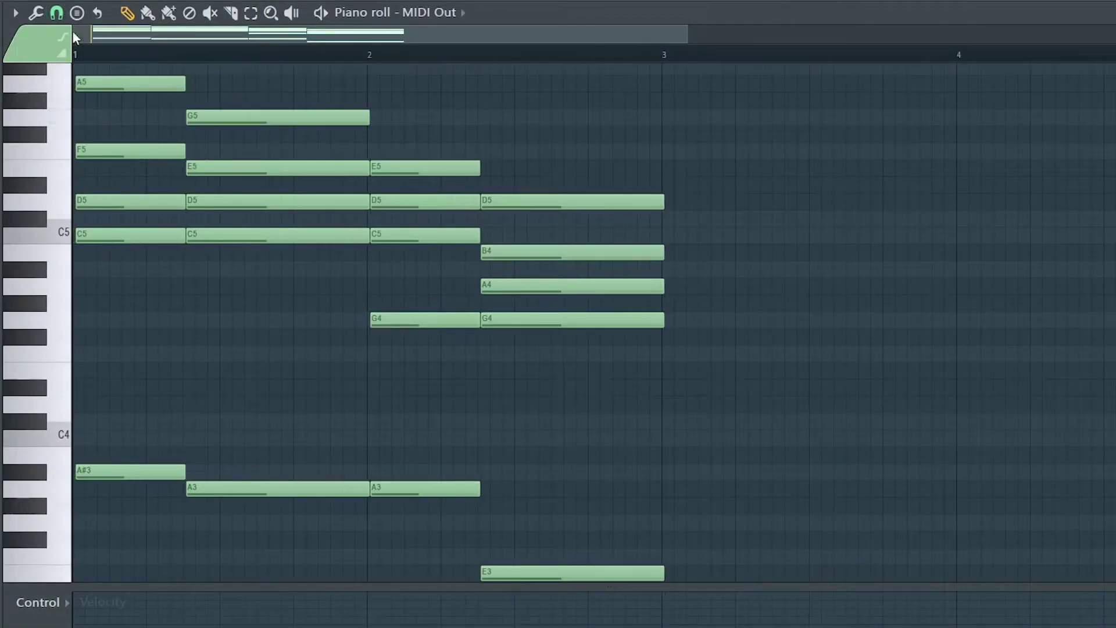
Set the snap to Bar and slice off the last chord's overhang at the start of bar 3.
left_click(56, 12)
left_click(80, 285)
key("space")
left_click(230, 13)
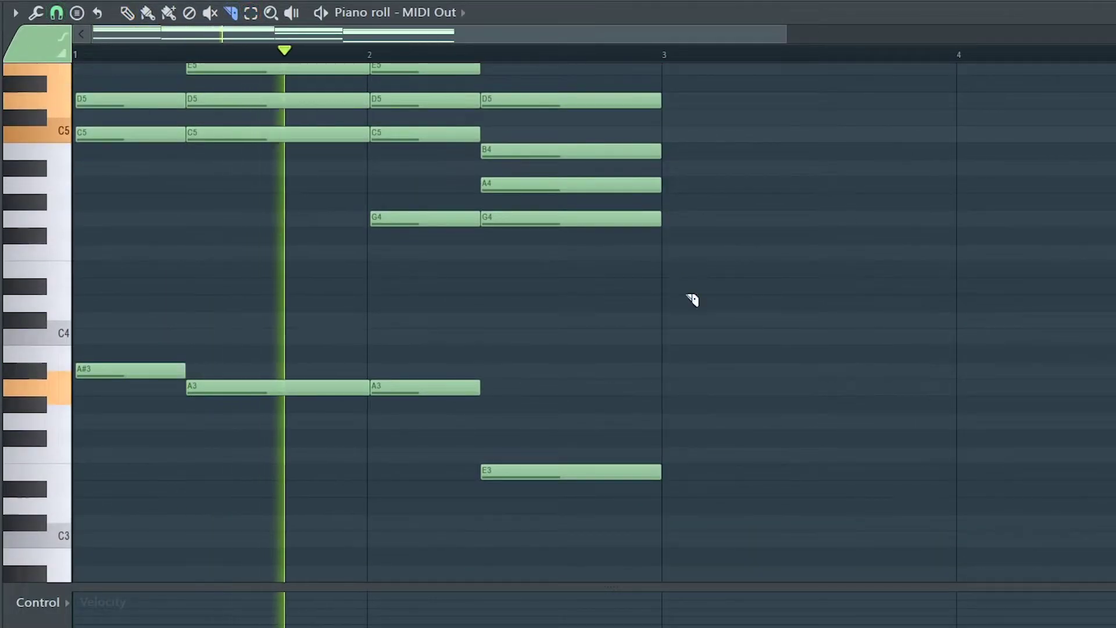
Select all the notes and trim their ends slightly to leave small gaps between the chords.
key("ctrl+a")
left_click(127, 13)
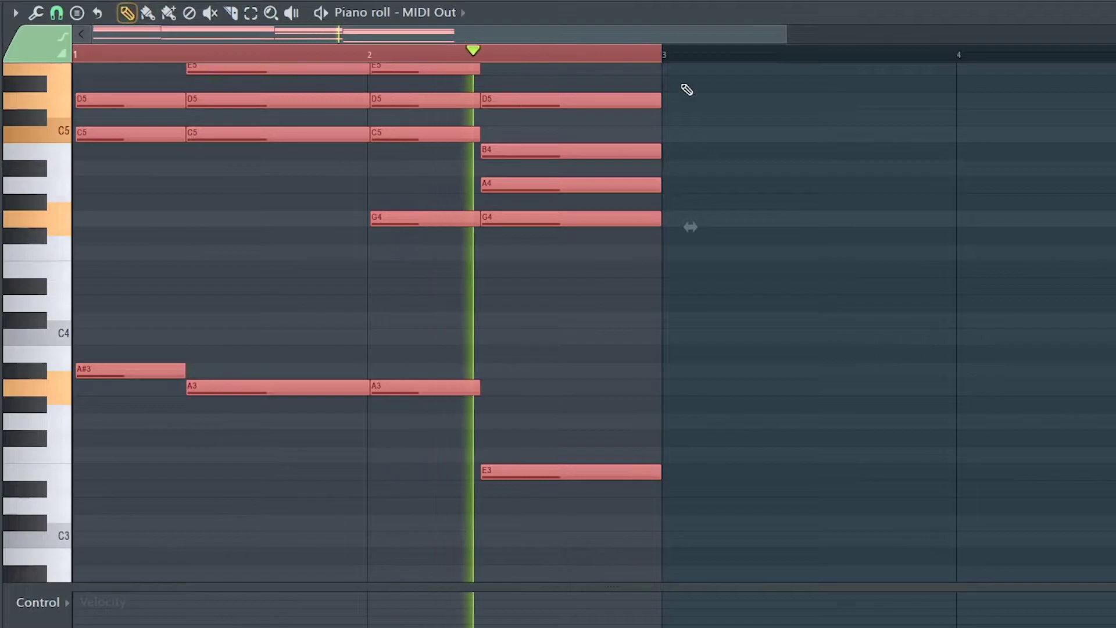
left_click_drag(660, 98, 656, 97)
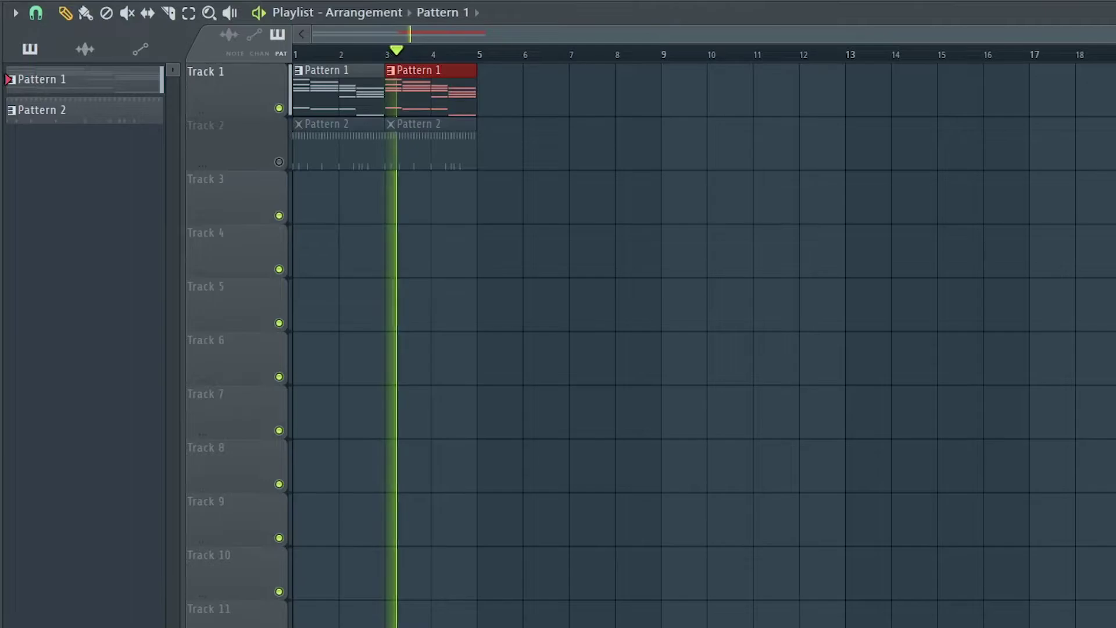
Place the progression's bass notes in the Bass channel's piano roll and transpose them up one octave.
key("F6")
right_click(291, 247)
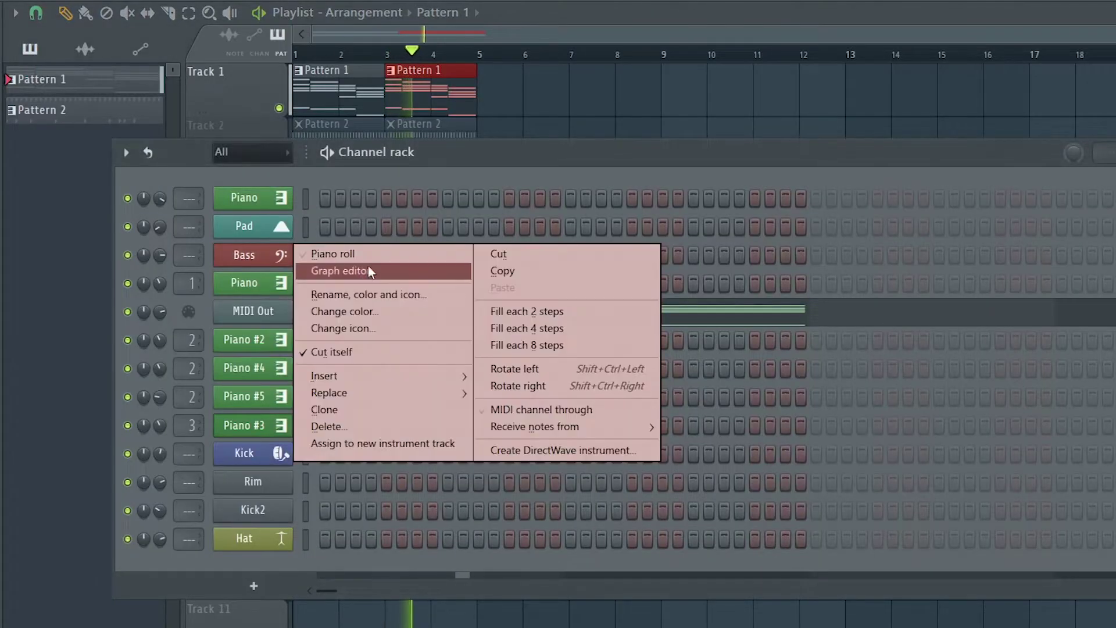
left_click(376, 254)
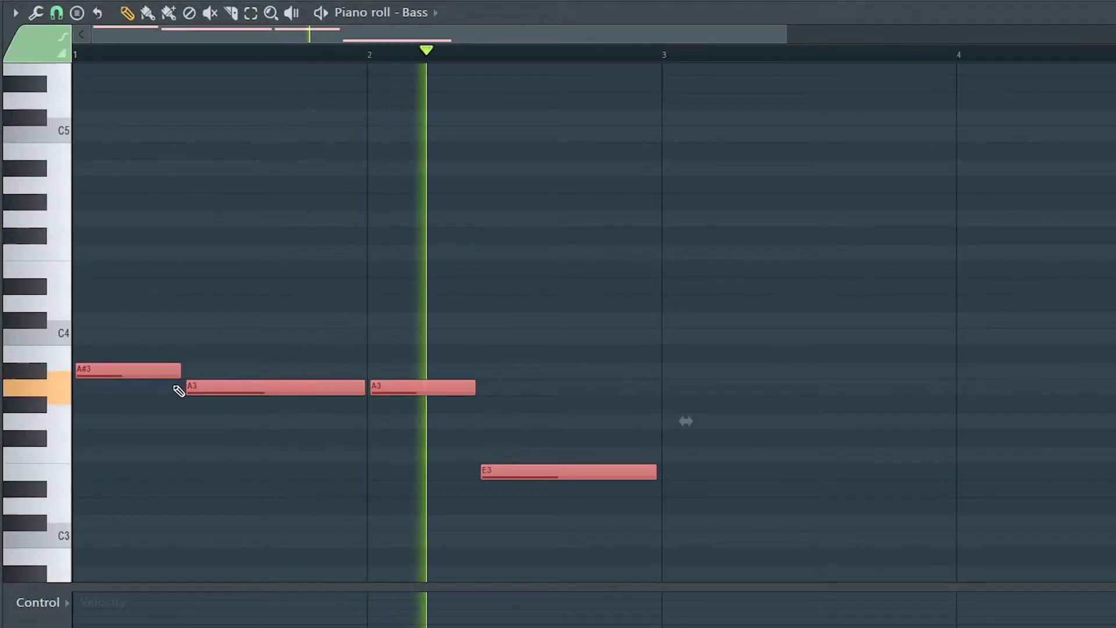
key("ctrl+Up")
Set the snap to 1/4 beat, shorten the first bass note to about half a beat and add an A#5 one beat after it.
left_click(57, 12)
left_click(72, 217)
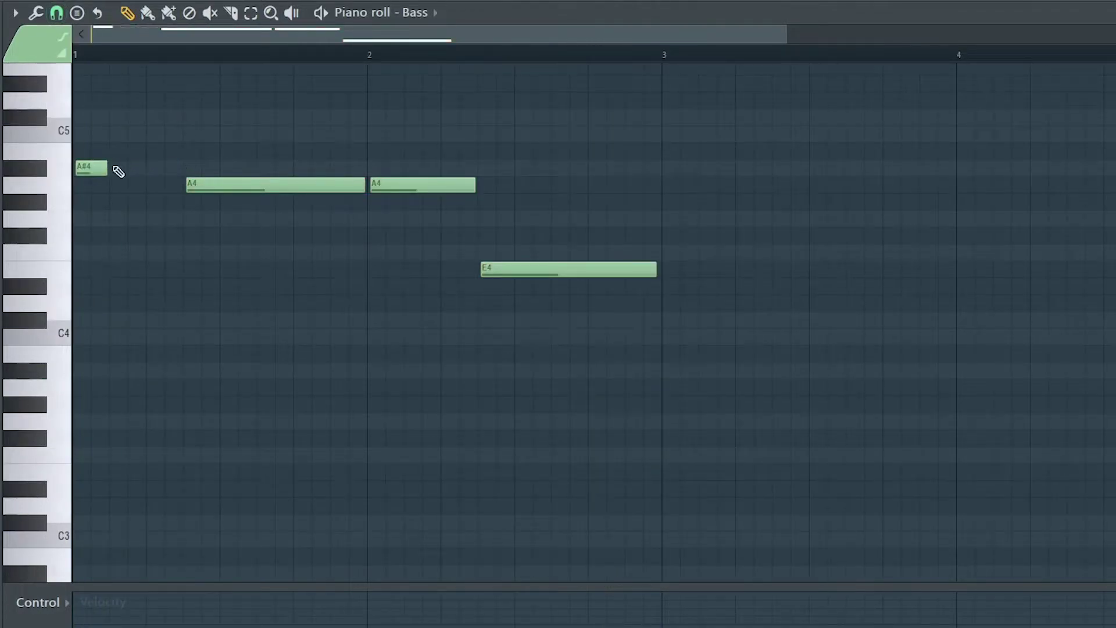
scroll(119, 171, "up", 4)
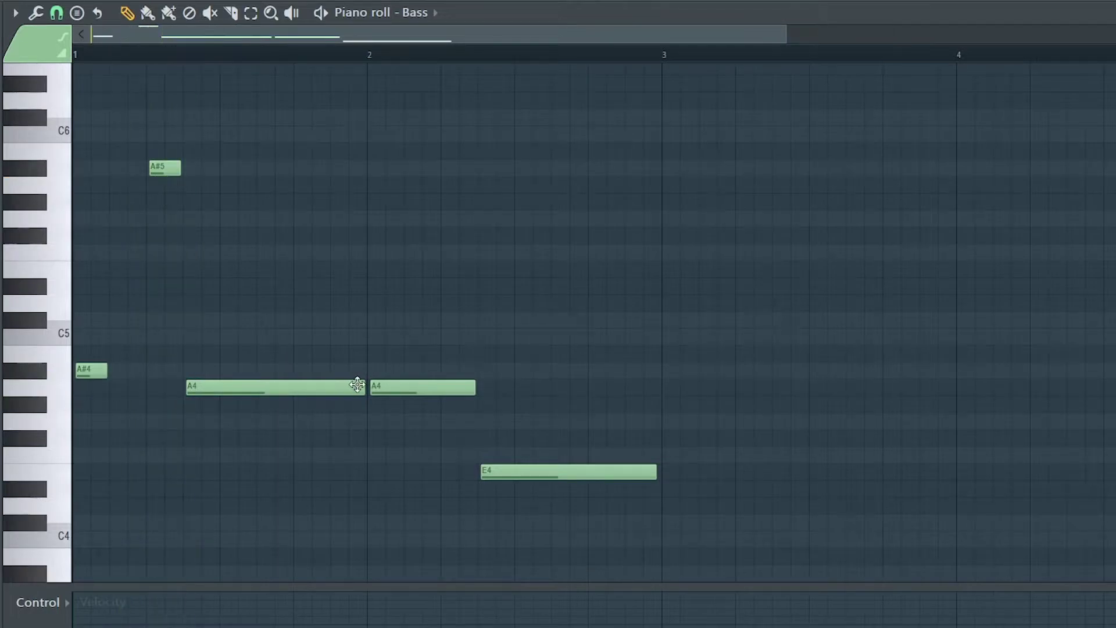
Break the remaining bass line into short notes of A4, A5, A4, D4, D#4 and E4.
left_click_drag(364, 384, 275, 174)
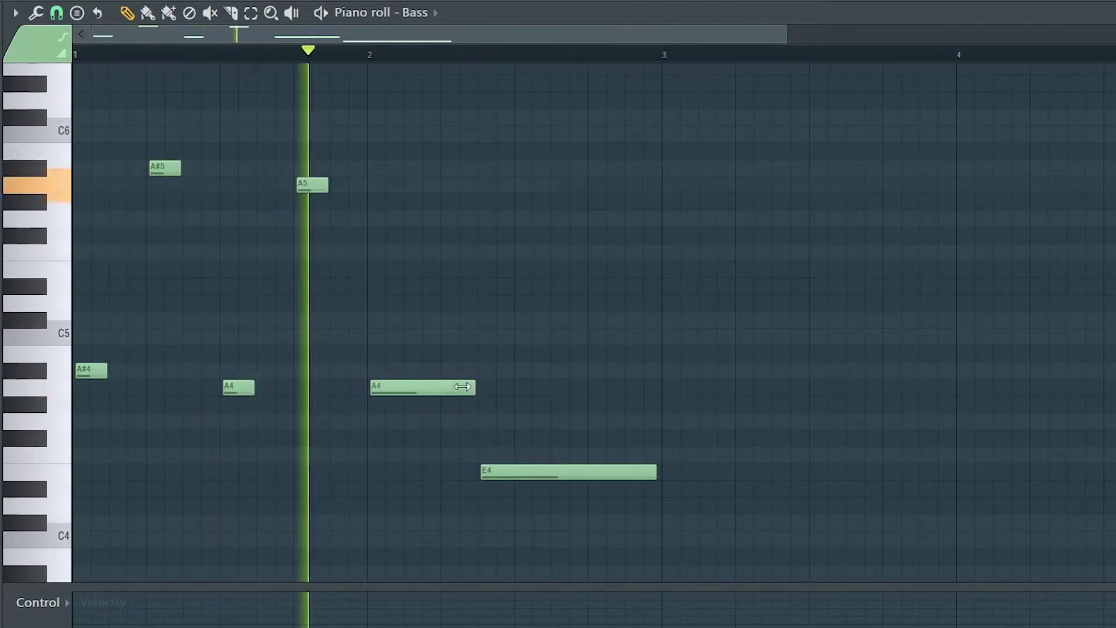
left_click_drag(474, 388, 402, 388)
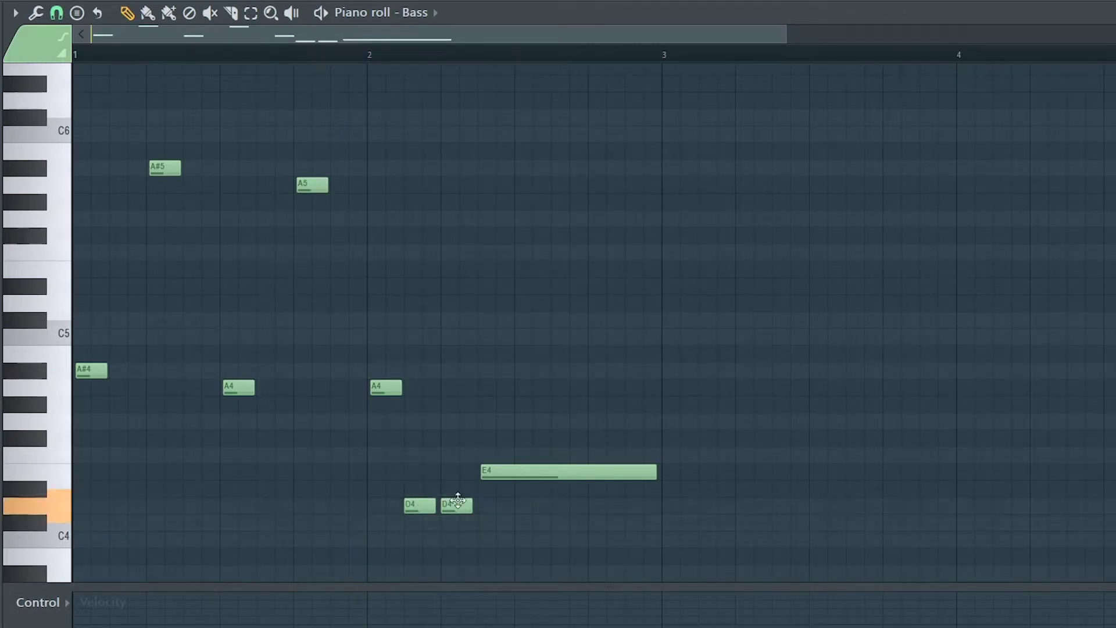
left_click_drag(652, 468, 516, 488)
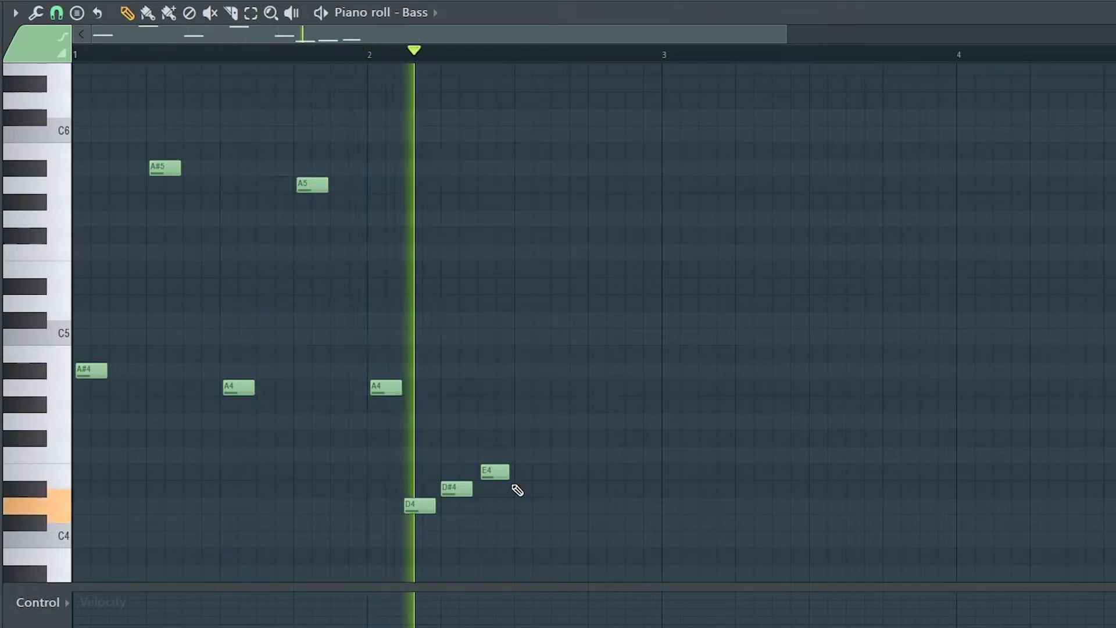
Lengthen the final E4 bass note to about one and a half beats and place a shorter D#5 right after it.
key("space")
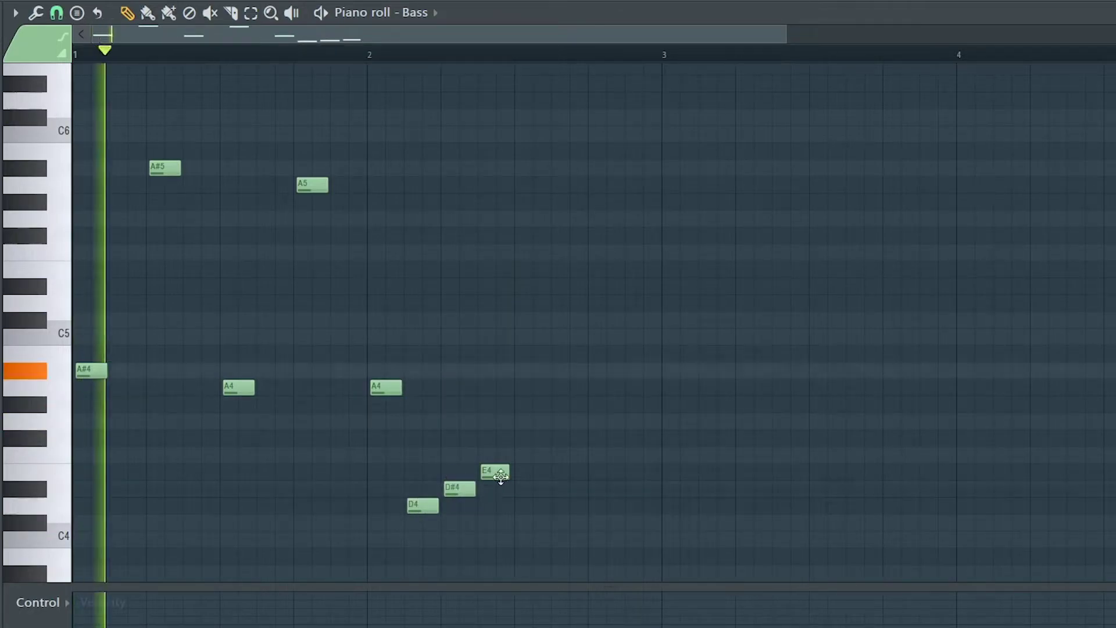
left_click_drag(509, 474, 583, 487)
left_click(598, 286)
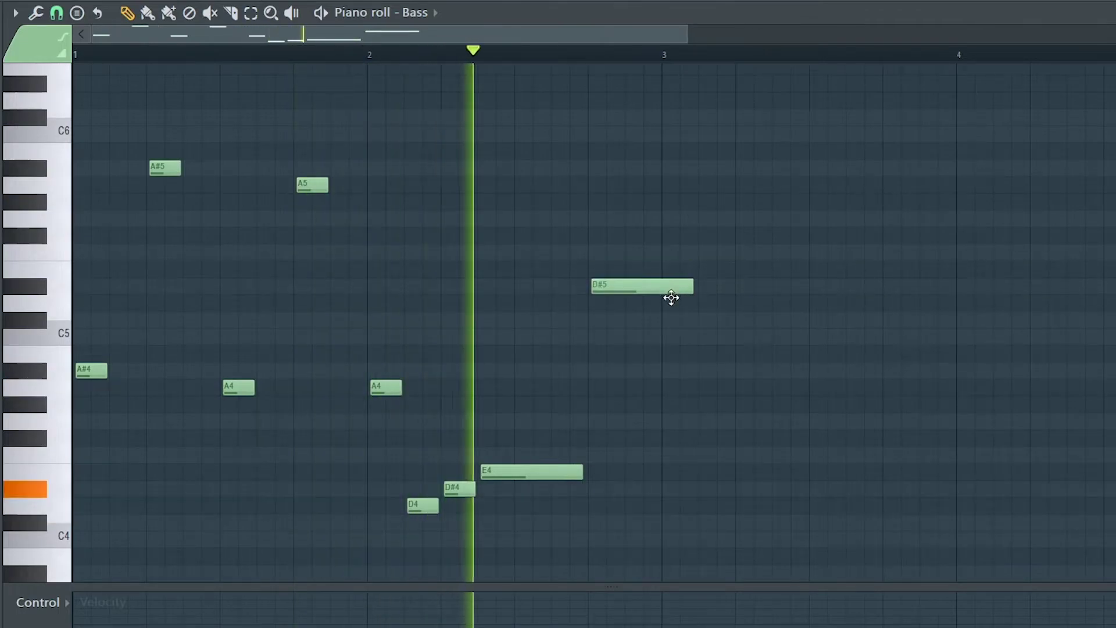
left_click_drag(692, 287, 642, 286)
key("space")
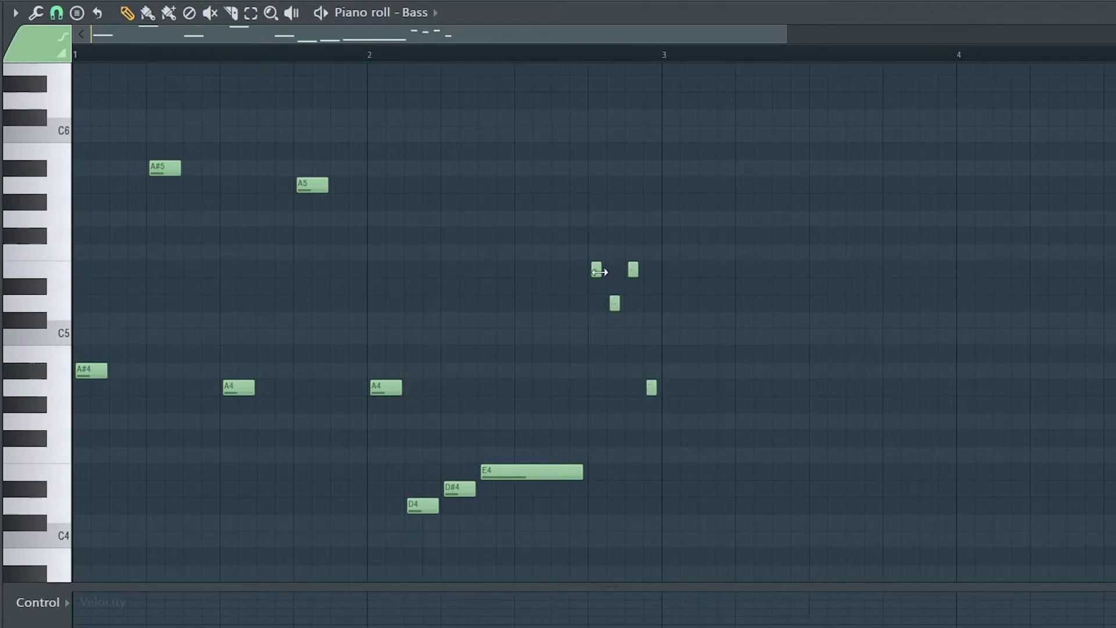
Lengthen the short closing E5, D5, E5 and A4 notes at the end of the bass line's second bar.
key("space")
left_click_drag(500, 177, 657, 279)
key("ctrl+d")
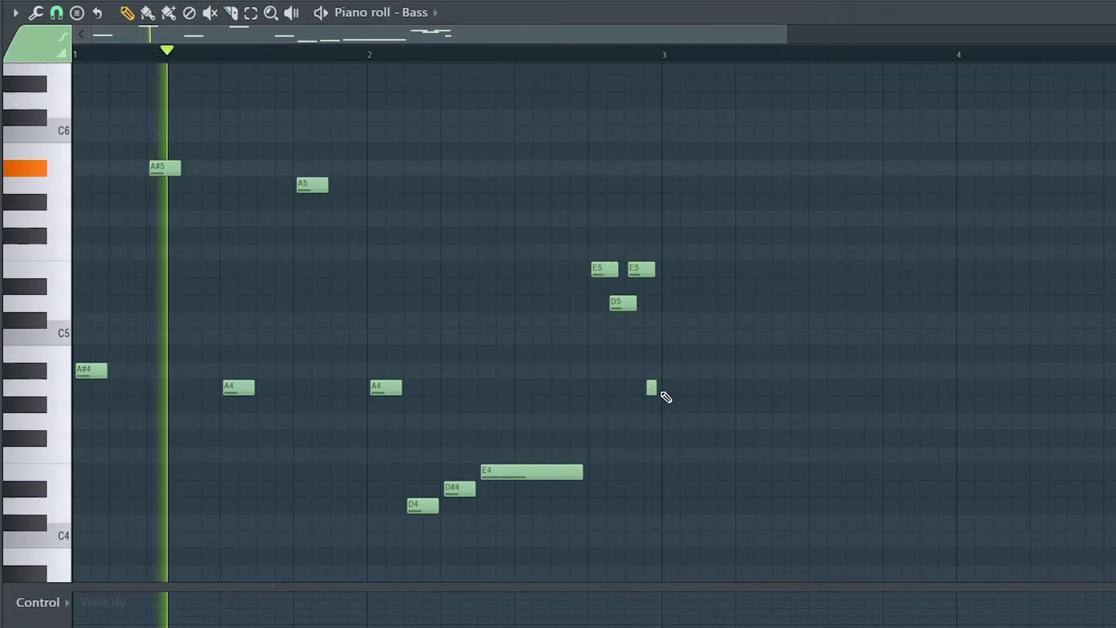
left_click_drag(100, 34, 146, 36)
left_click_drag(1074, 36, 471, 40)
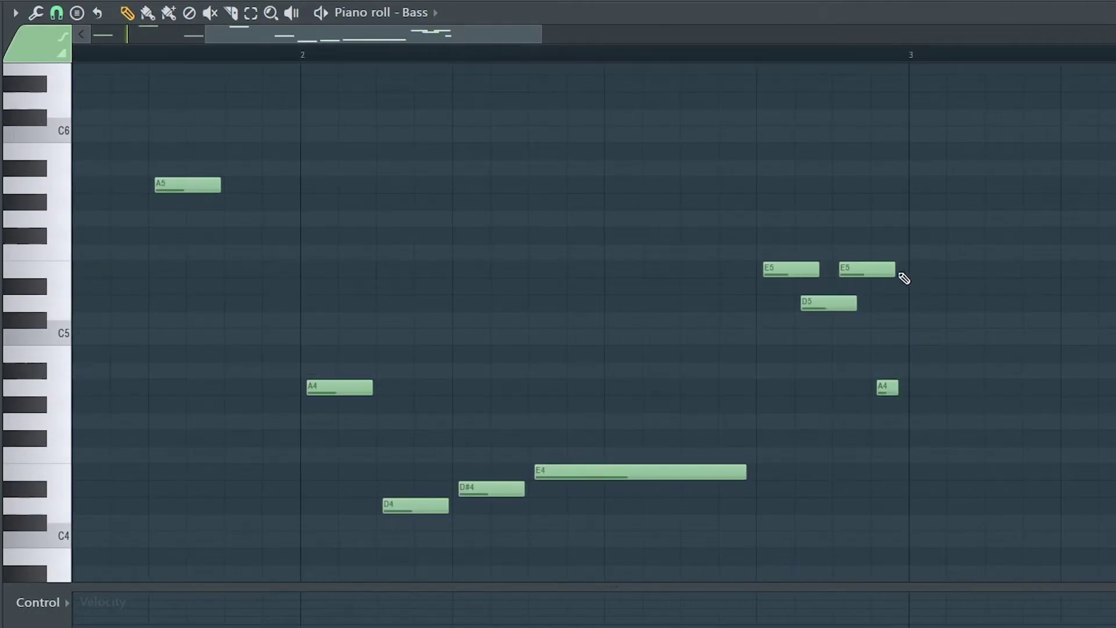
left_click_drag(899, 388, 907, 389)
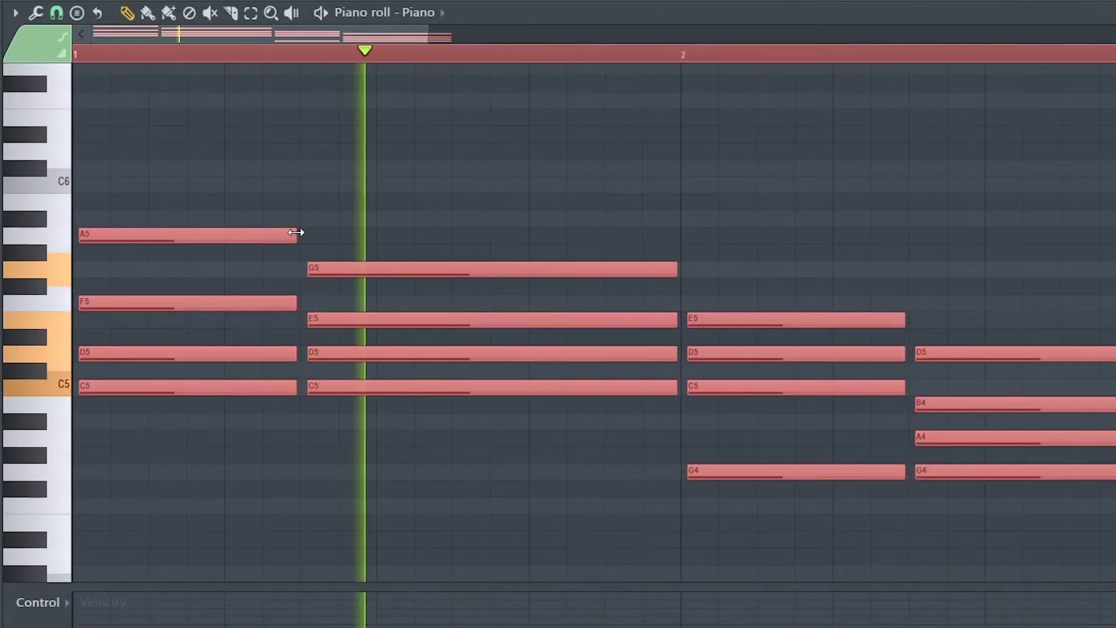
left_click_drag(296, 232, 217, 244)
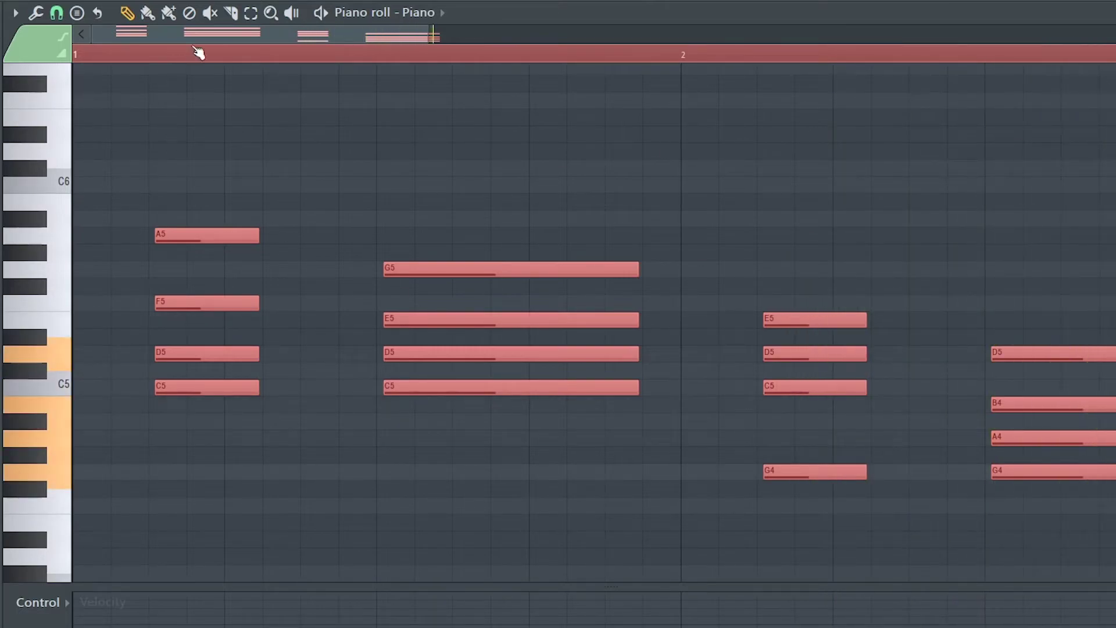
Raise the D5 of the first piano chord by one octave.
left_click(221, 353)
key("ctrl+Up")
left_click(496, 356)
key("ctrl+Up")
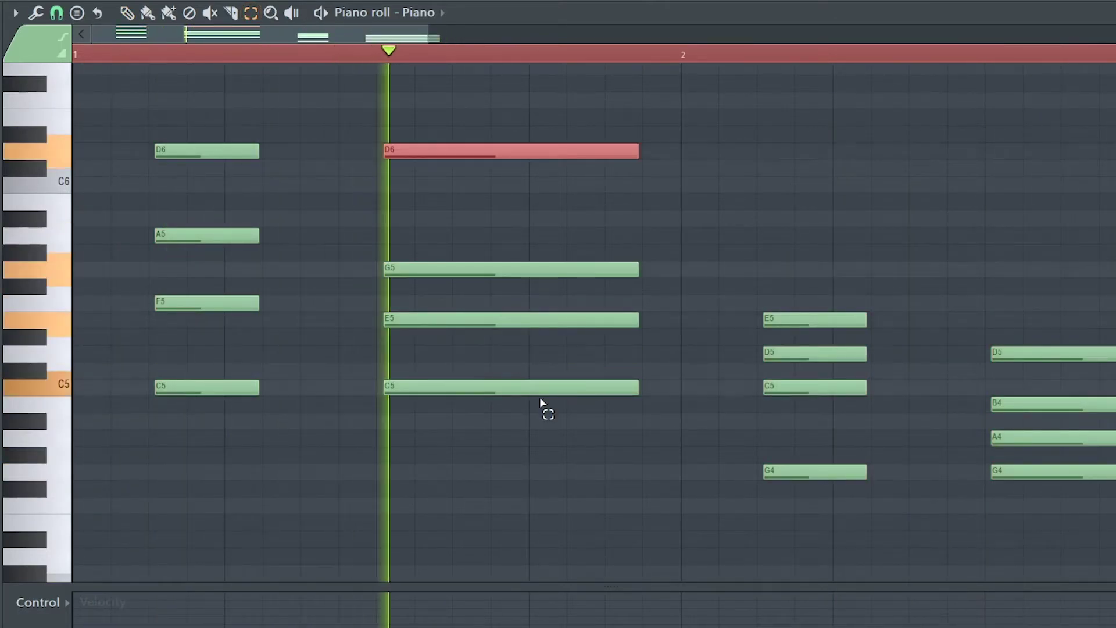
key("ctrl+z")
Raise the C5 of the second and third piano chords and the A4 of the fourth chord by one octave.
left_click(560, 387)
key("ctrl+Up")
left_click(837, 387)
key("ctrl+Up")
left_click(1059, 444)
key("ctrl+Up")
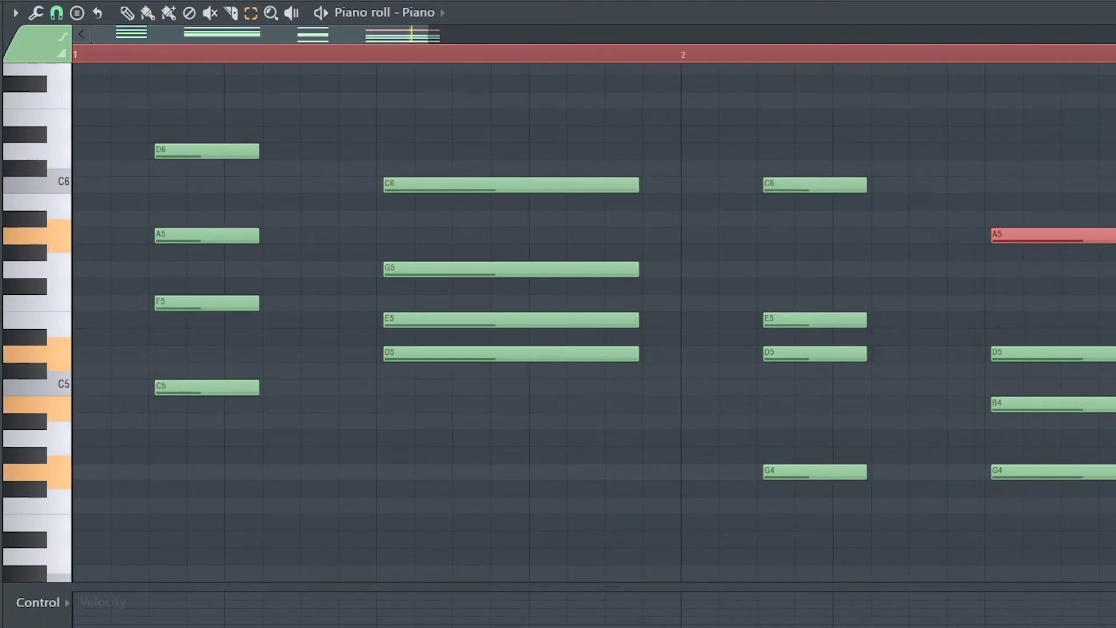
key("F7")
key("F7")
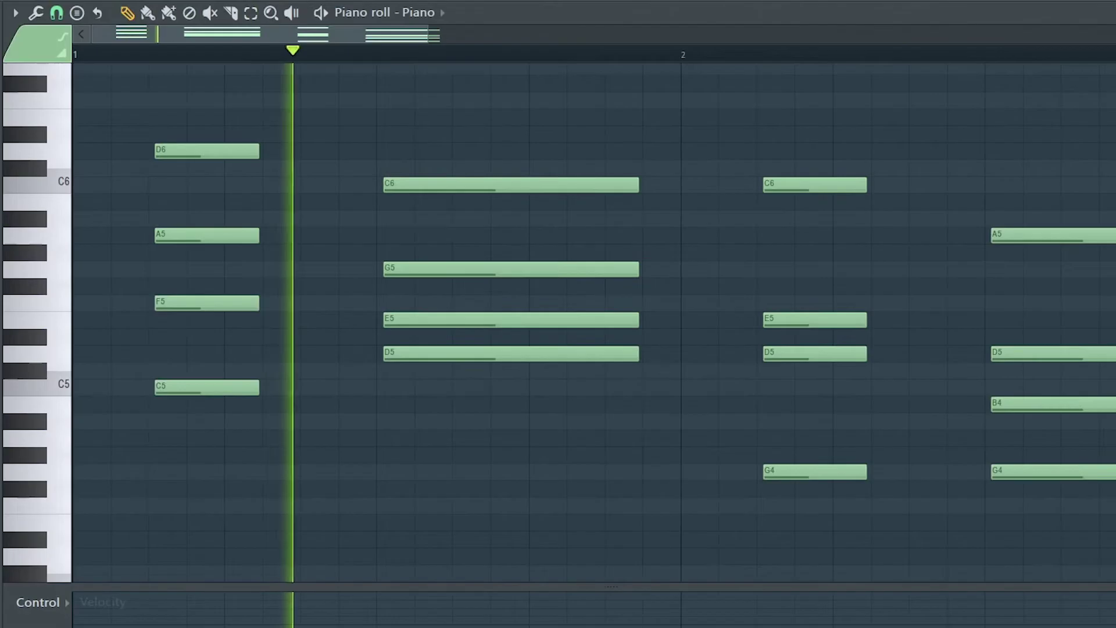
key("F7")
key("F7")
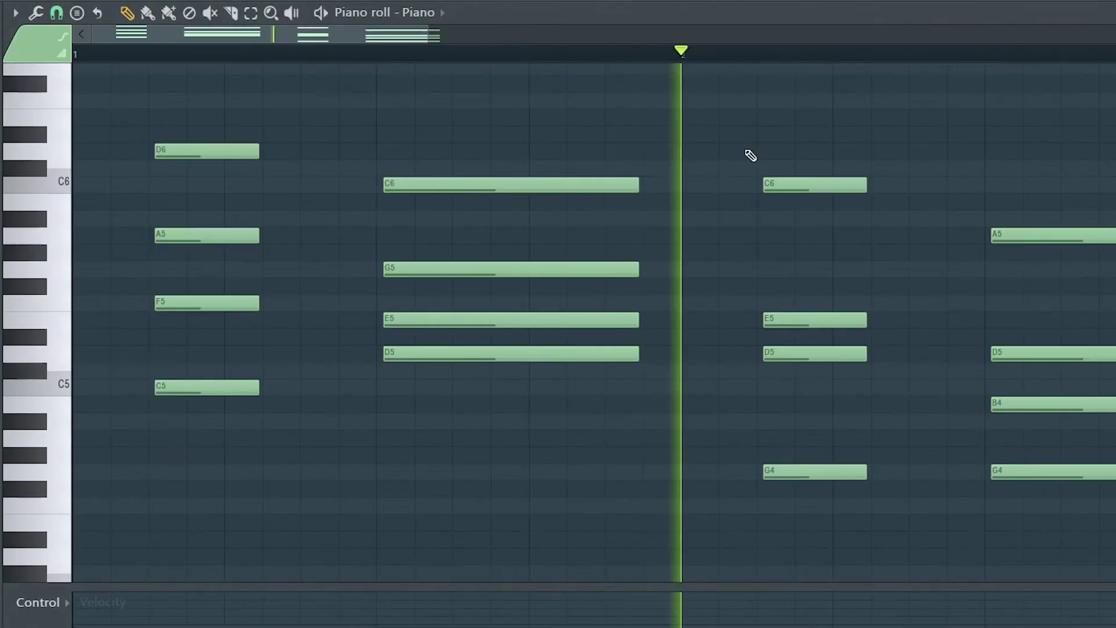
key("ctrl+a")
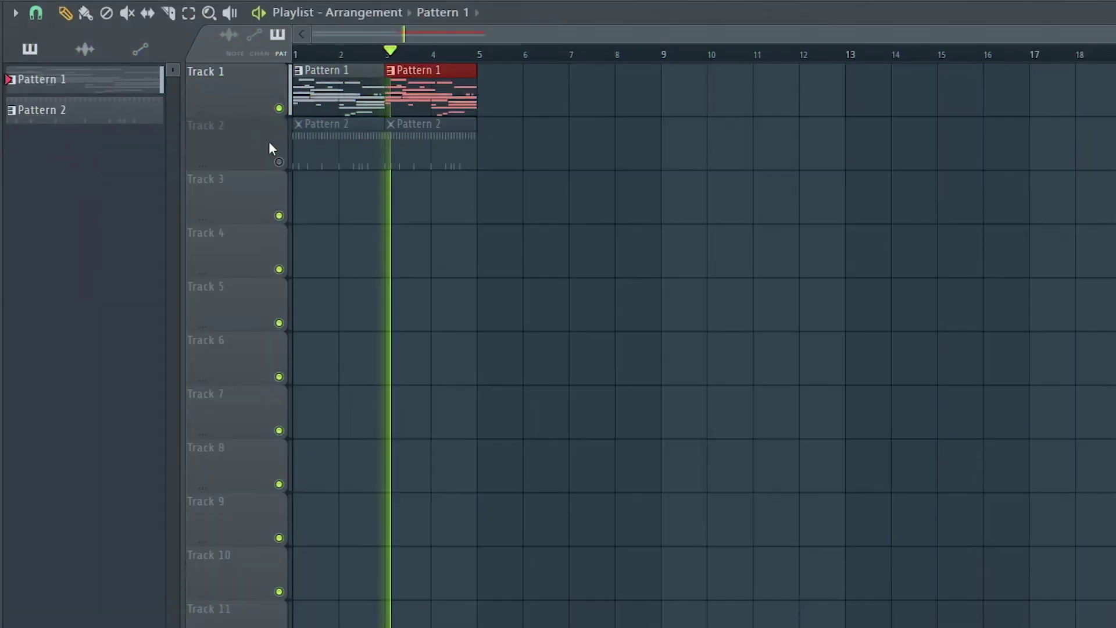
left_click(279, 161)
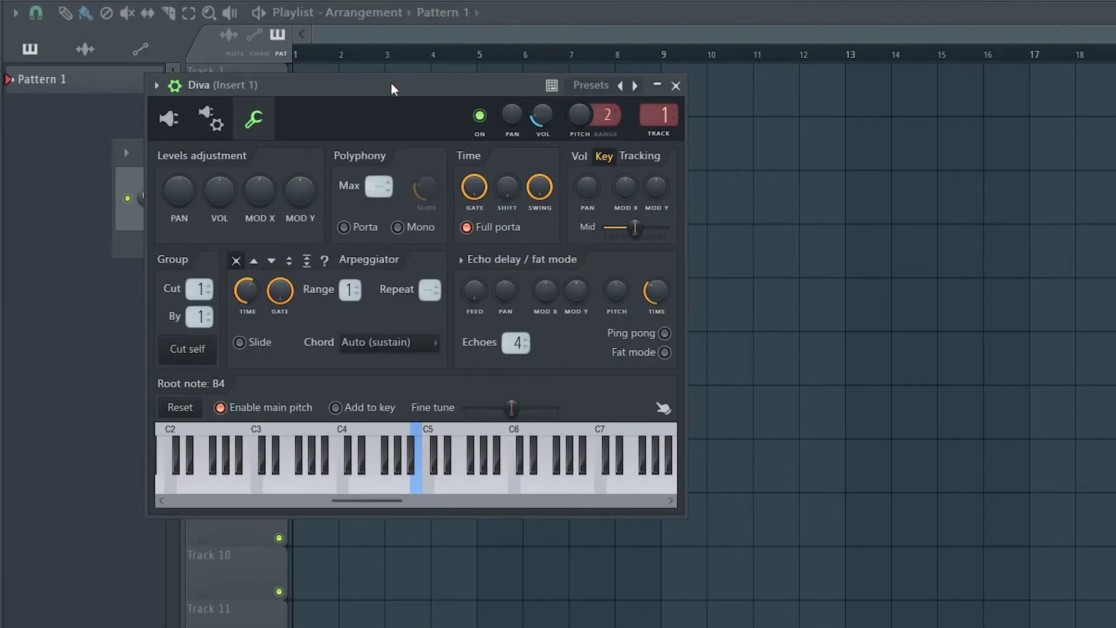
left_click_drag(391, 87, 398, 90)
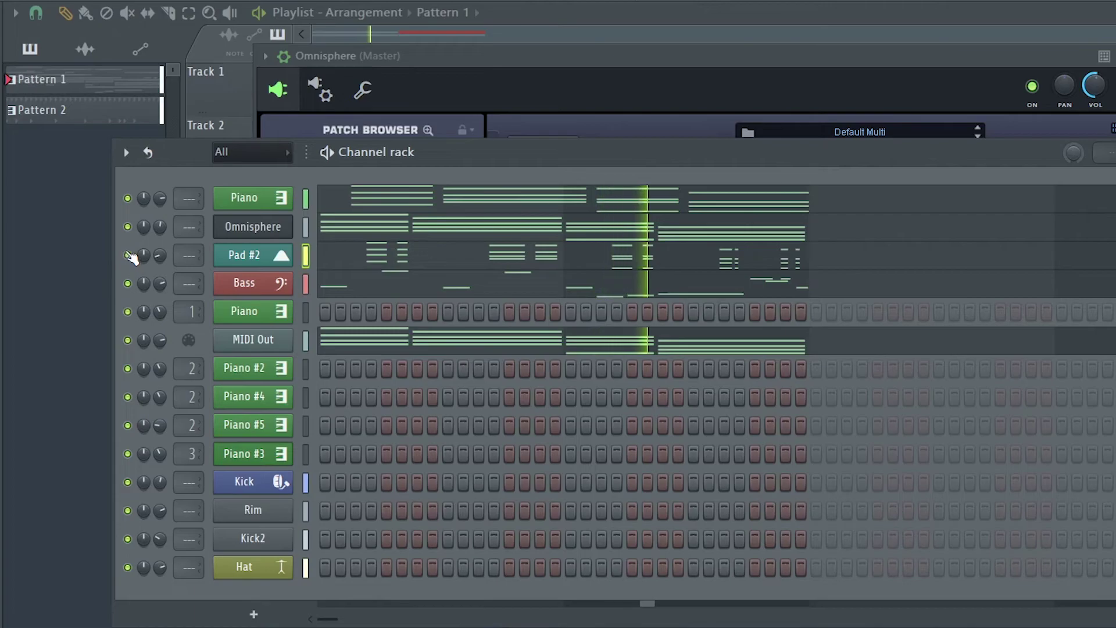
Mute the Pad #2, Omnisphere and uppermost Piano channels in the channel rack.
left_click(127, 255)
left_click(127, 226)
left_click(128, 197)
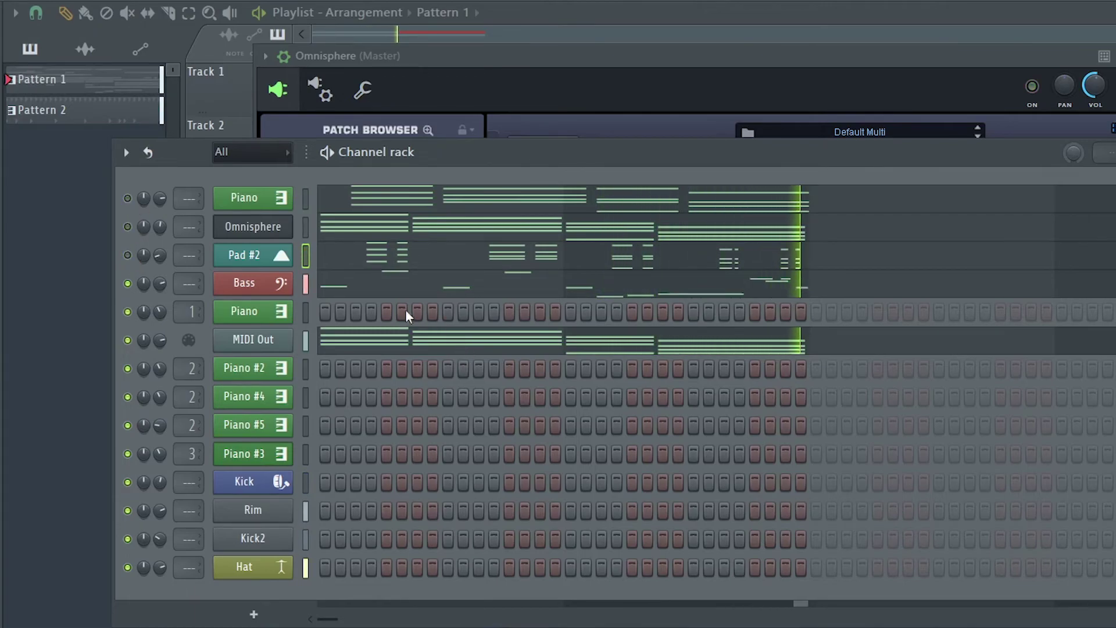